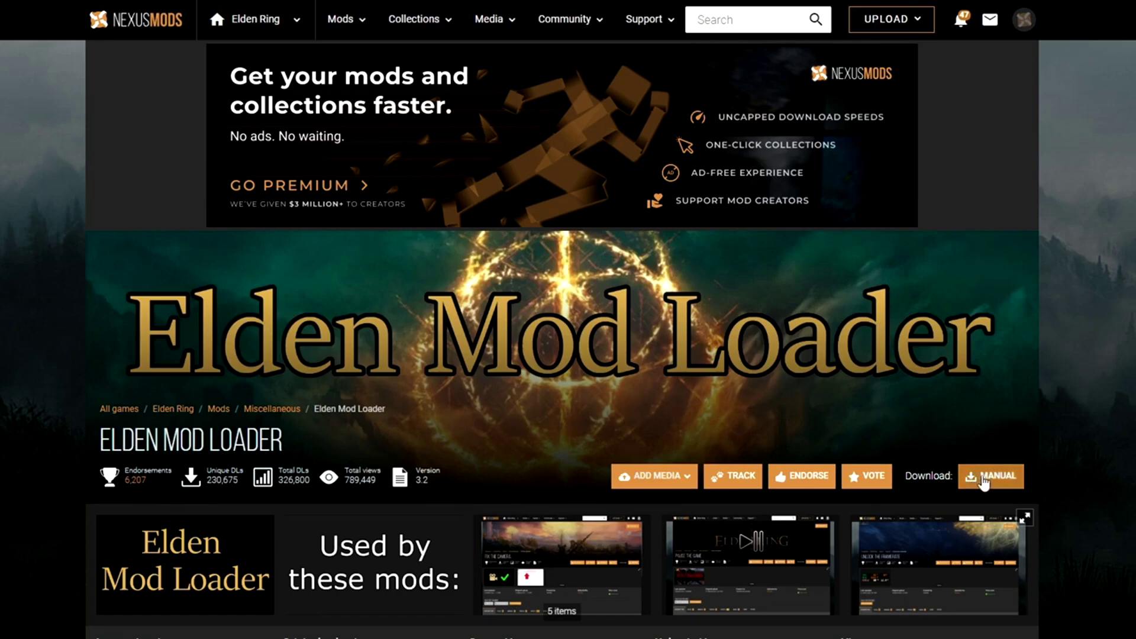
Step: Open the manual download options for the Elden Mod Loader zip, and return to the previous page
left_click(984, 480)
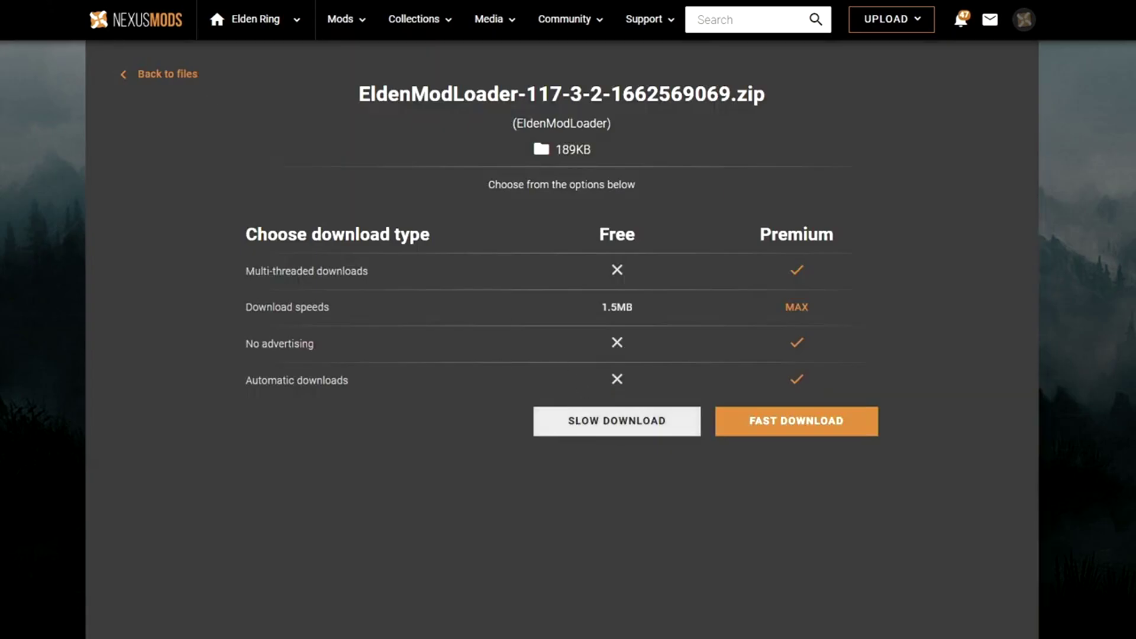
key("alt+Left")
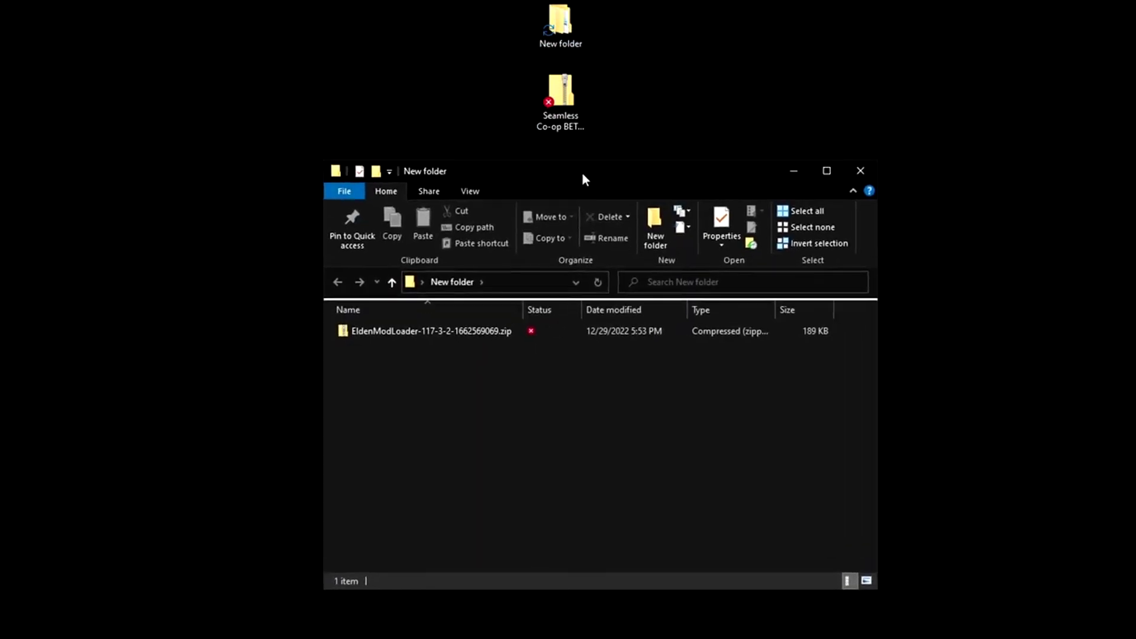
Step: Extract EldenModLoader-117-3-2-1662569069.zip into New folder with 7-Zip and delete the archive
left_click_drag(581, 172, 593, 193)
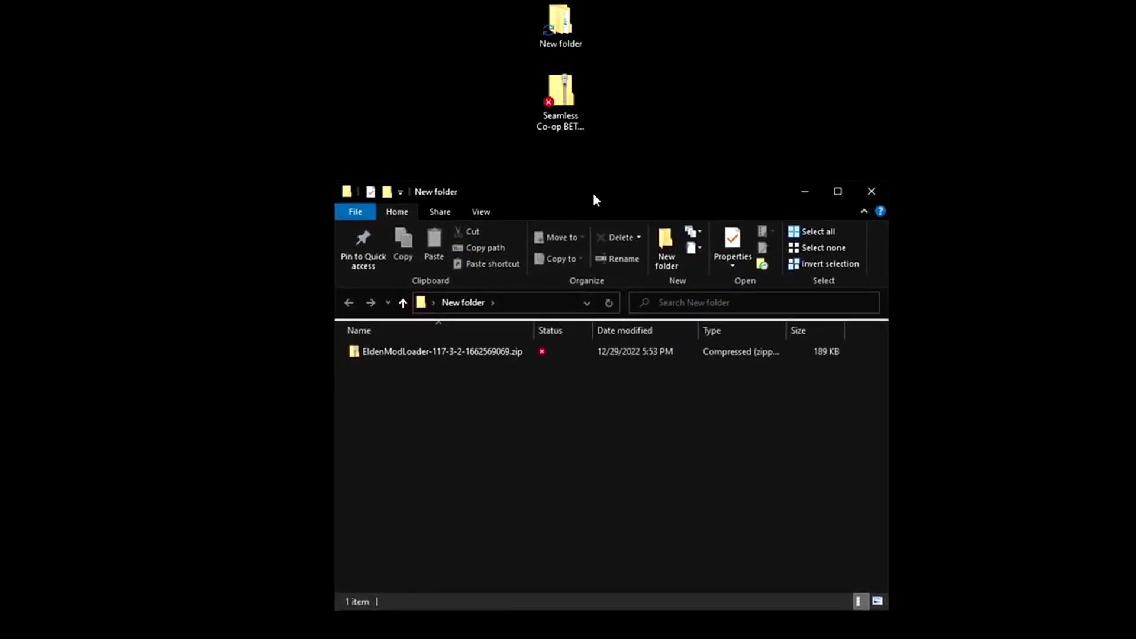
left_click(416, 353)
right_click(416, 353)
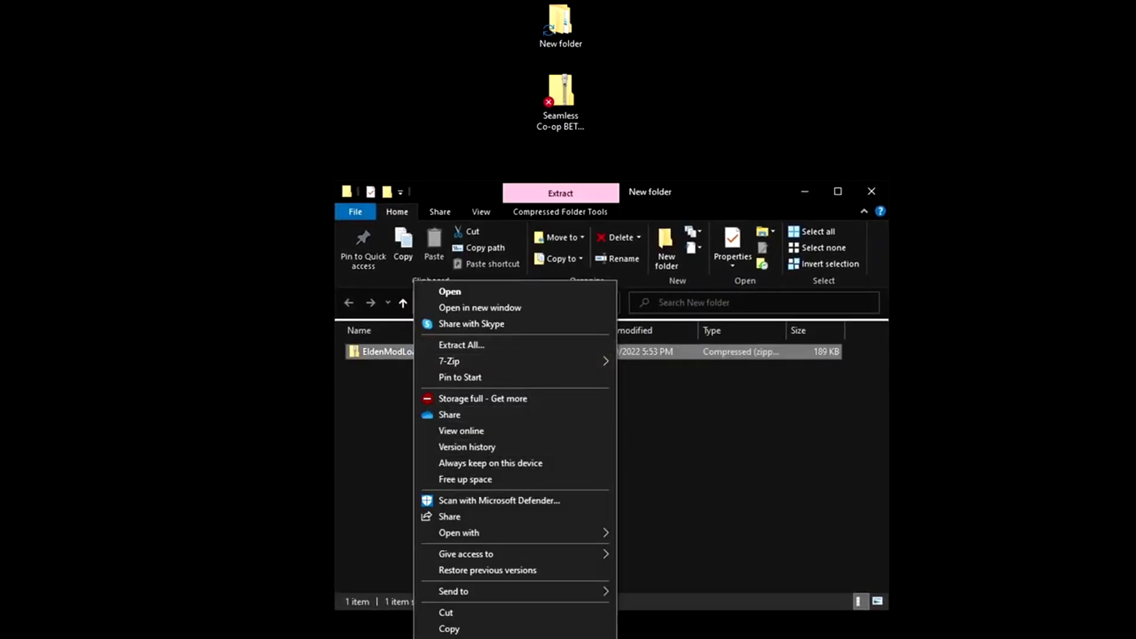
mouse_move(533, 361)
left_click(672, 409)
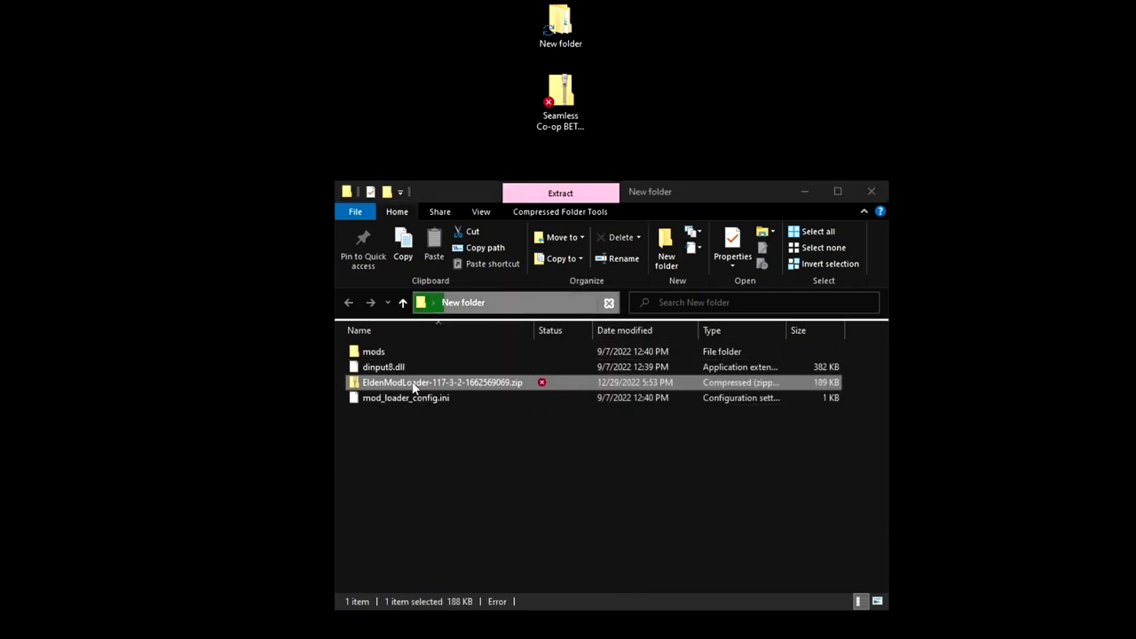
key("Delete")
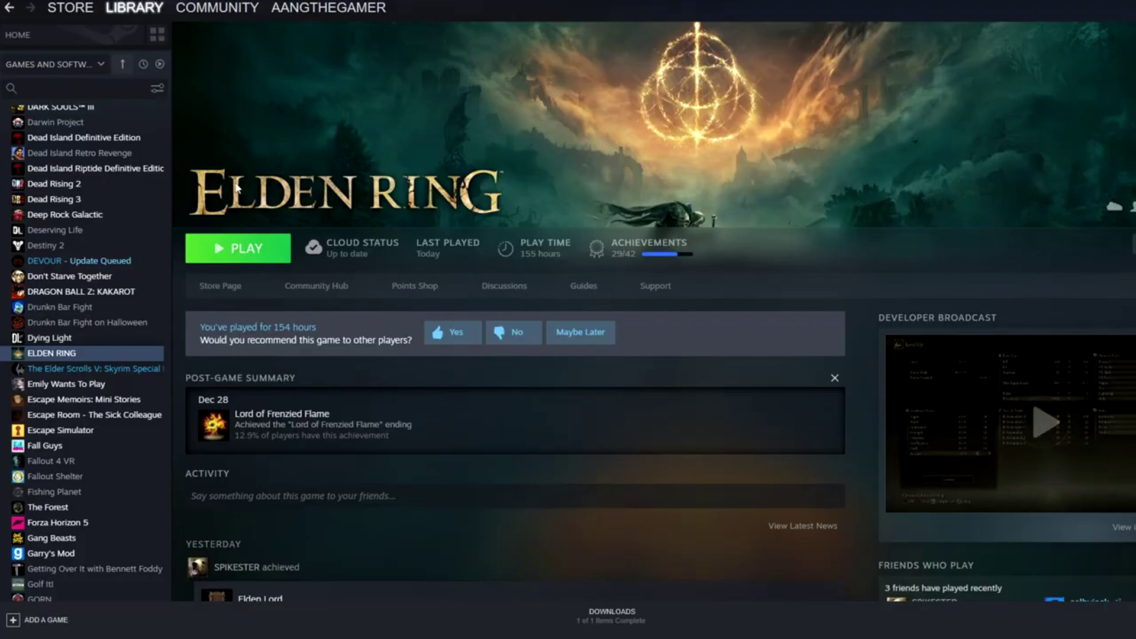
Step: Switch to Steam, browse ELDEN RING's local files from the library and open its Game folder
right_click(57, 354)
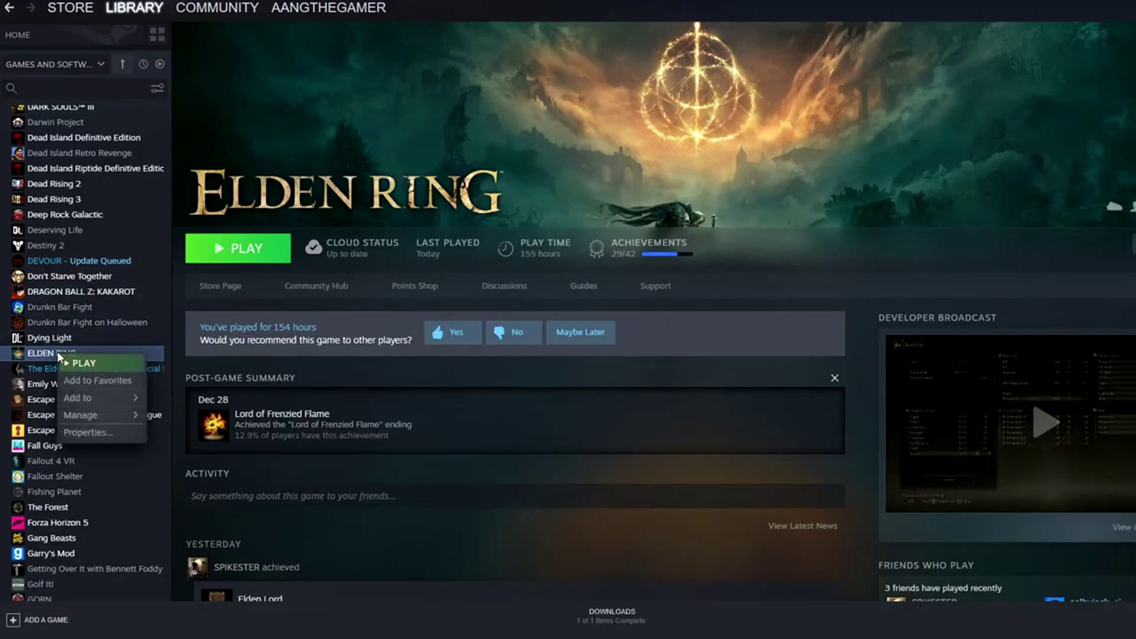
mouse_move(93, 417)
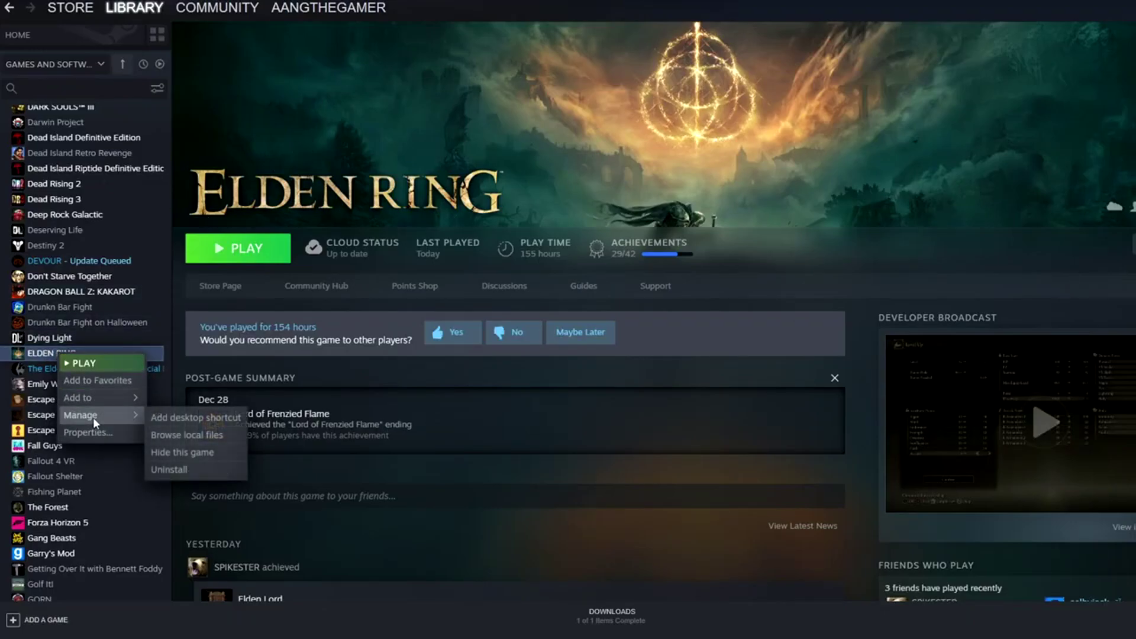
left_click(177, 435)
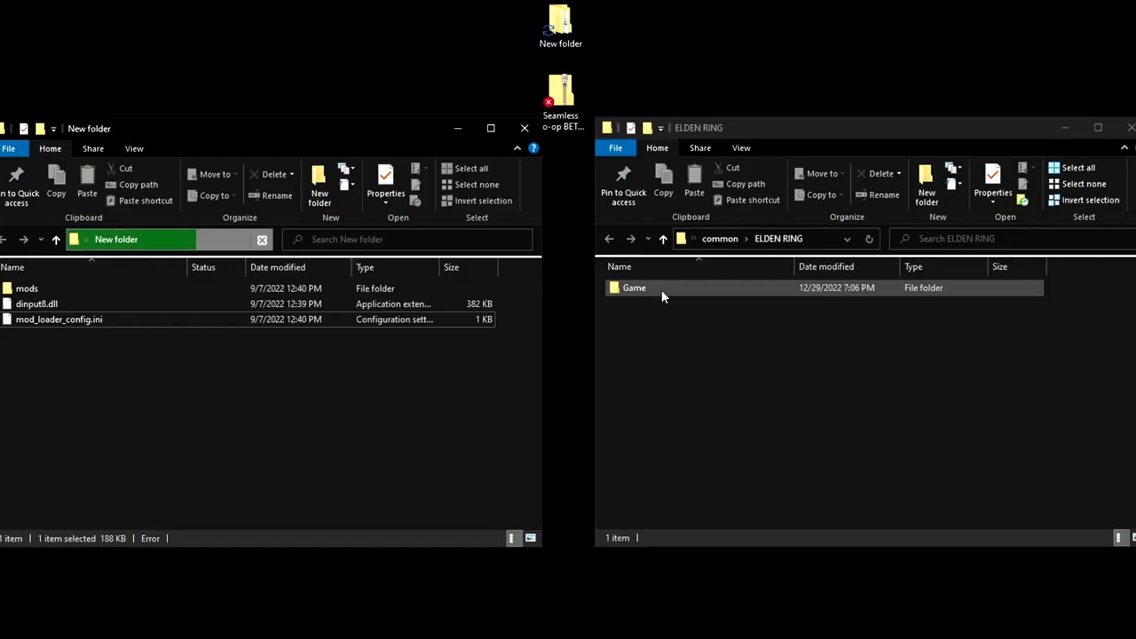
double_click(661, 290)
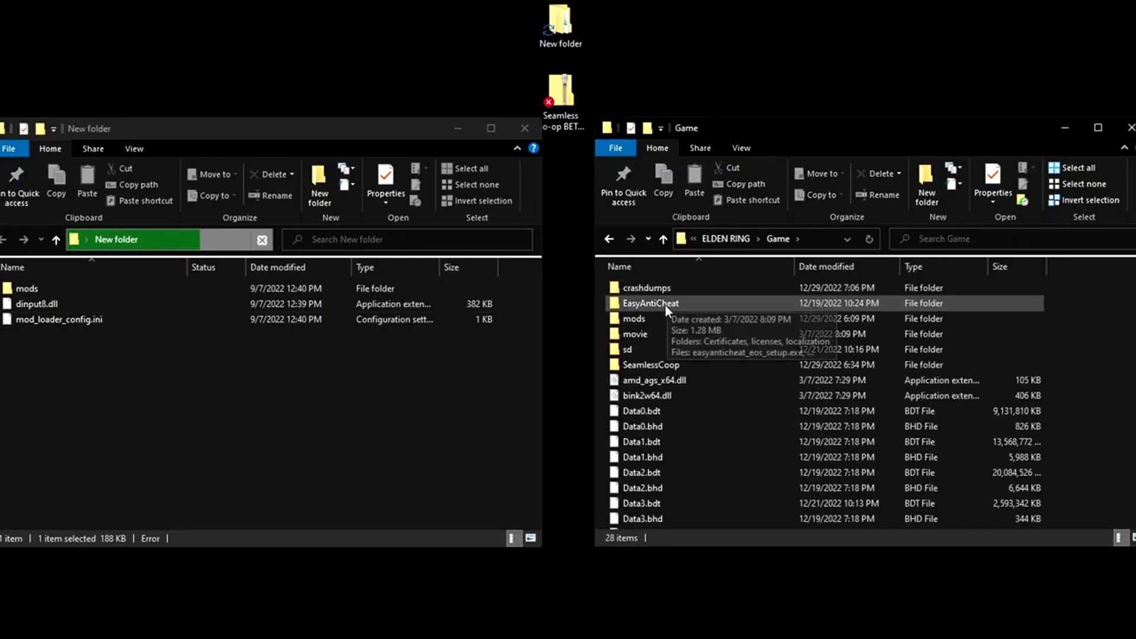
Step: Move the extracted mods folder, dinput8.dll and mod_loader_config.ini into ELDEN RING's Game folder
left_click_drag(81, 356, 112, 264)
left_click_drag(50, 303, 1044, 327)
Step: Unpack the Seamless Co-op archive in New folder, delete the zip and move the SeamlessCoop folder and launcher into the Game folder
left_click_drag(561, 89, 91, 324)
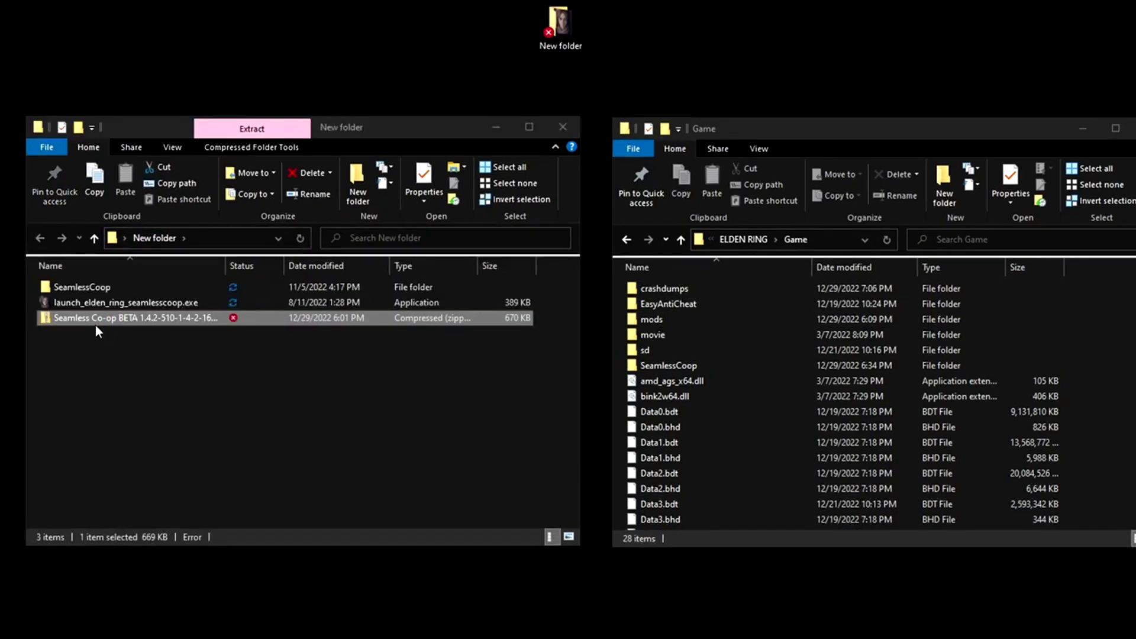
key("Delete")
left_click_drag(94, 330, 1082, 387)
key("alt+F4")
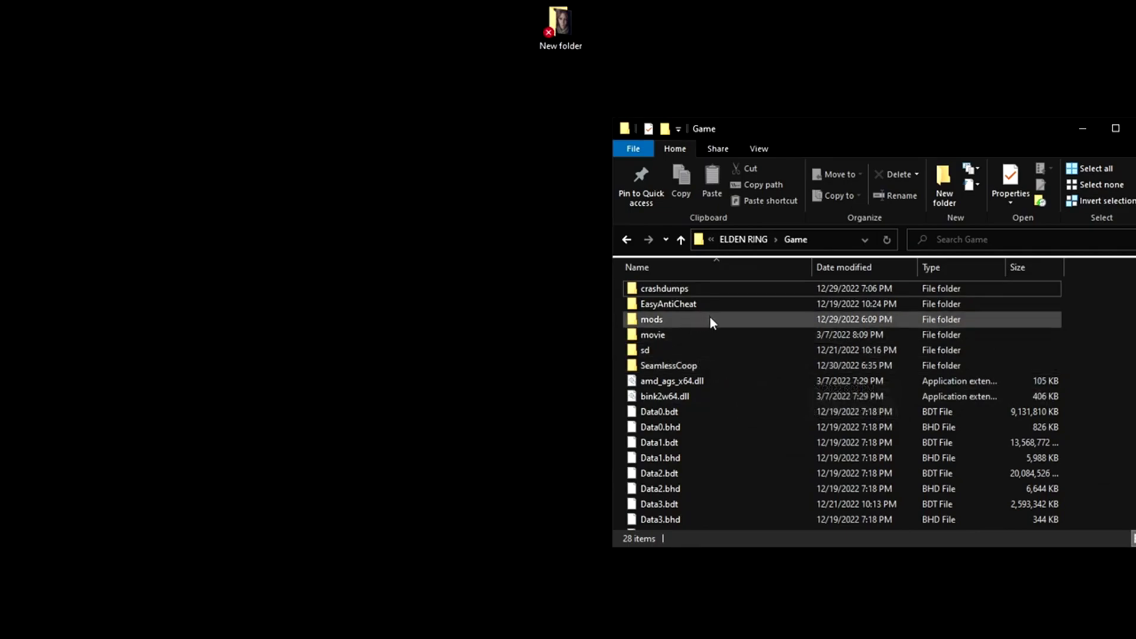
Step: Open seamlesscoopsettings.ini in the SeamlessCoop folder, set playerhud to 0 and save the file
double_click(703, 364)
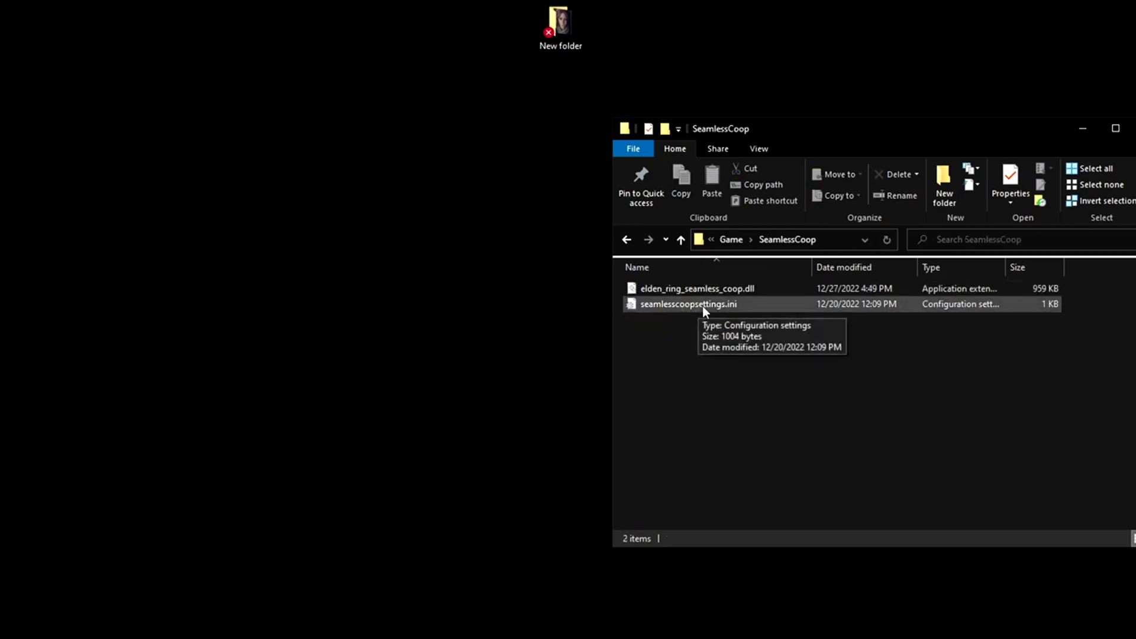
double_click(753, 305)
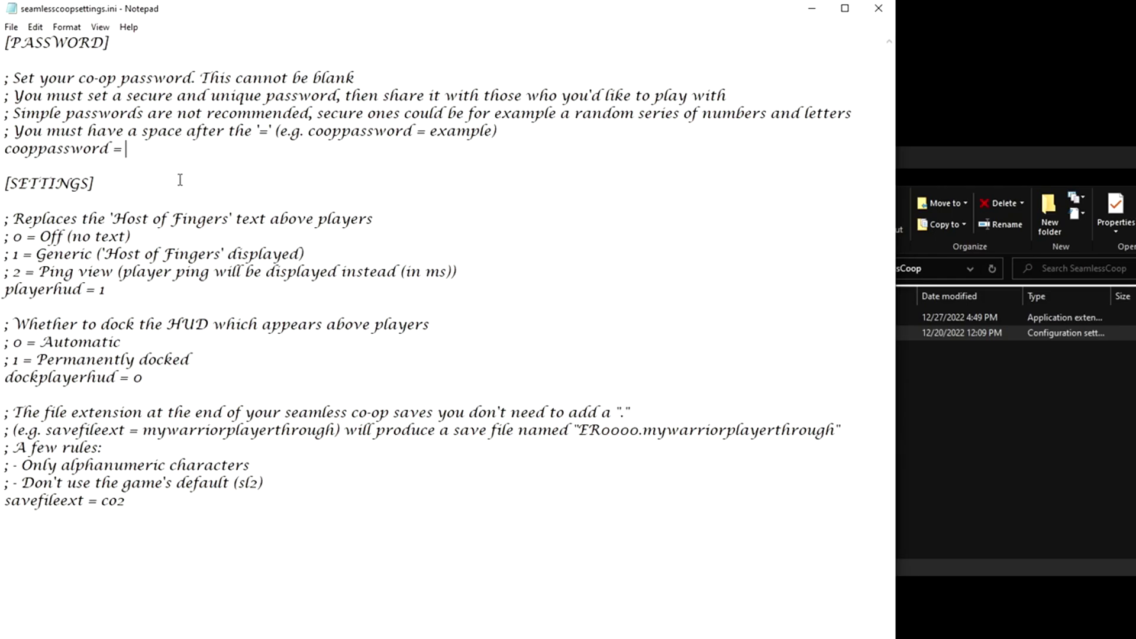
double_click(102, 290)
type("0")
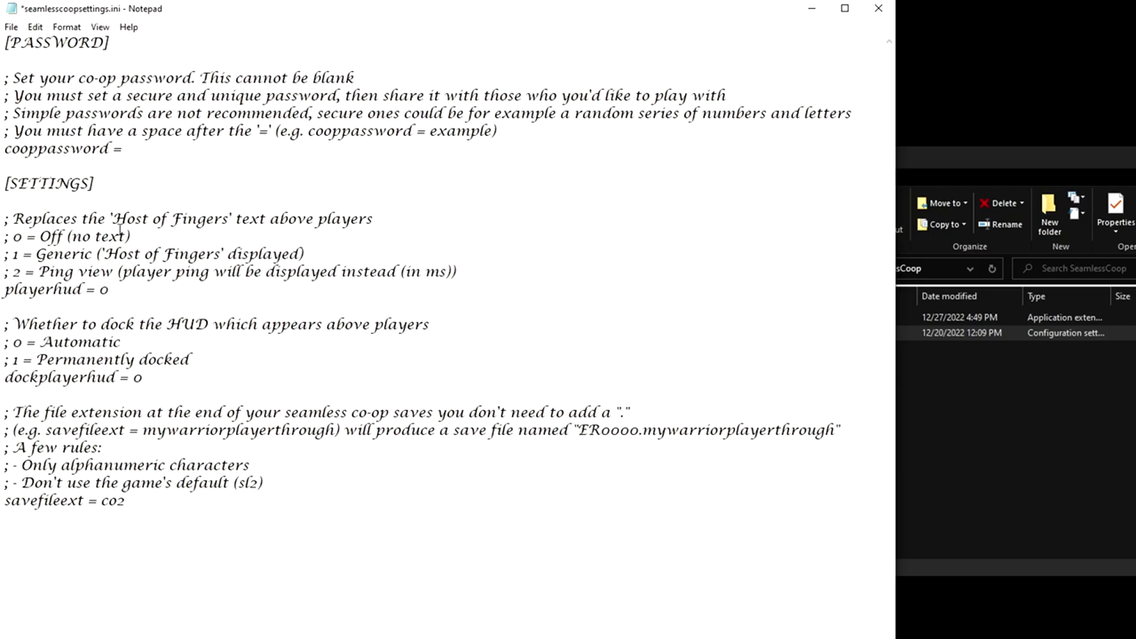
left_click(11, 28)
left_click(44, 94)
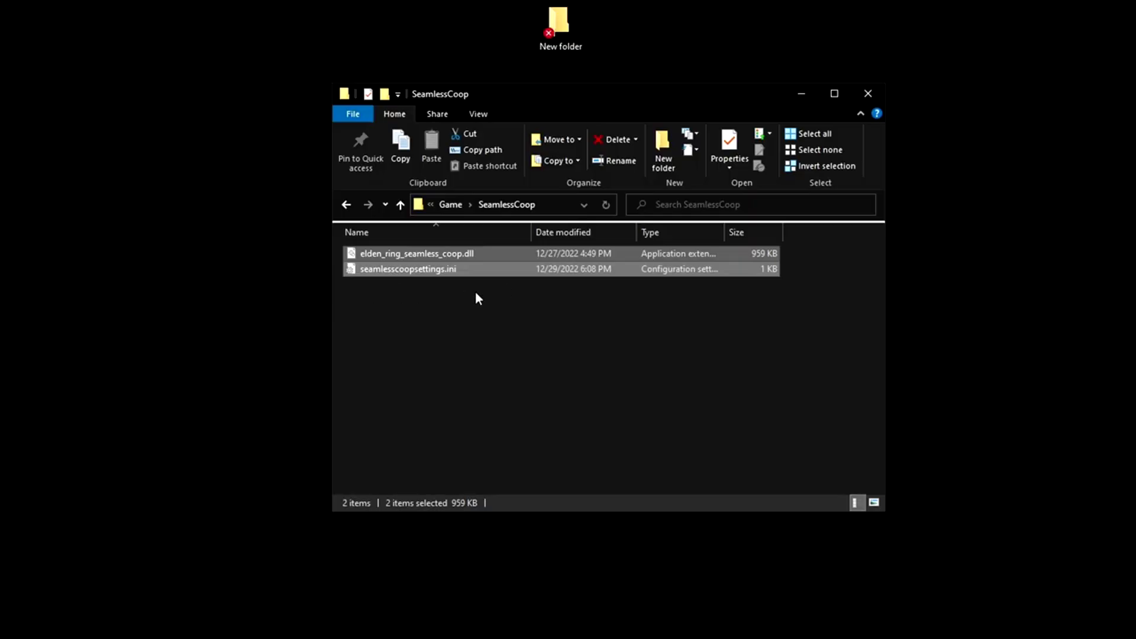
Step: Copy elden_ring_seamless_coop.dll and seamlesscoopsettings.ini from the SeamlessCoop folder and open the mods folder inside Game
right_click(419, 267)
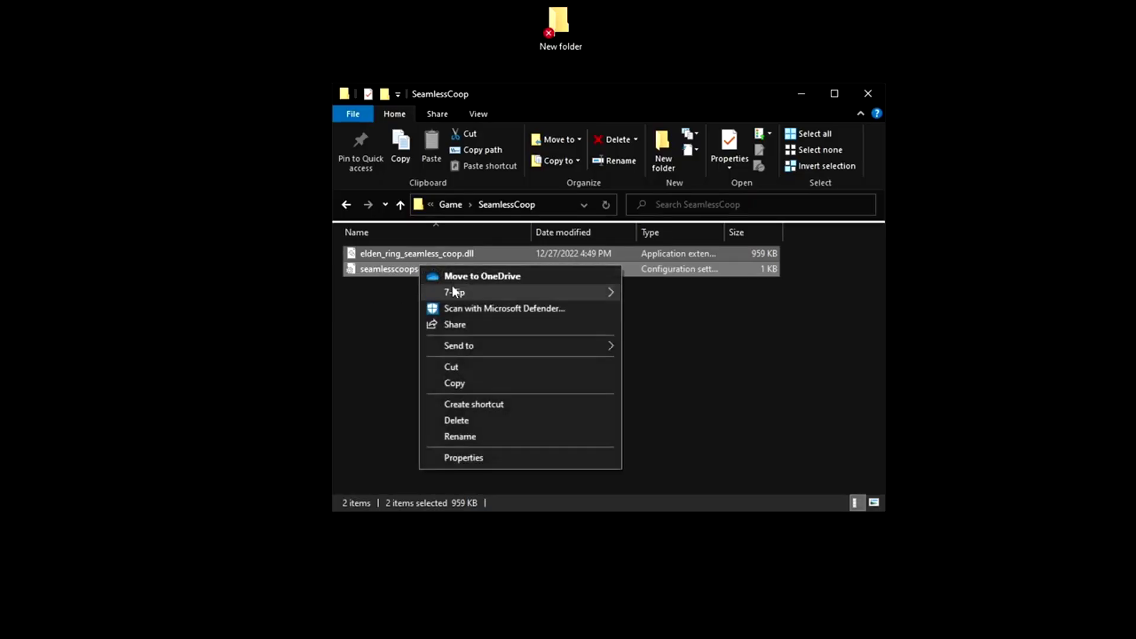
left_click(479, 383)
left_click(347, 206)
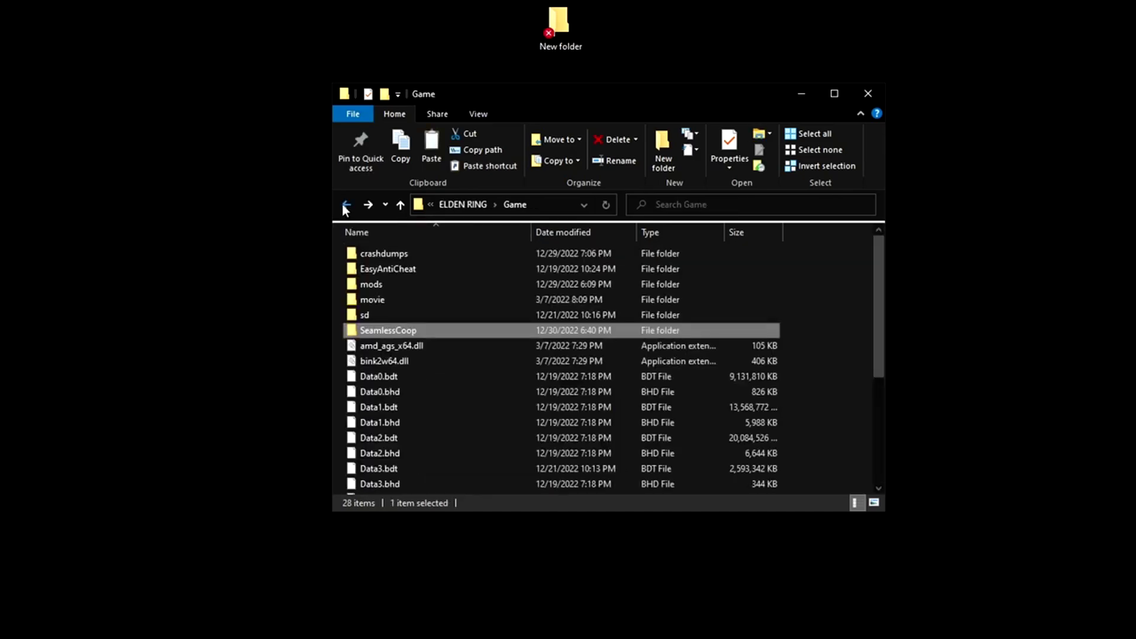
double_click(395, 284)
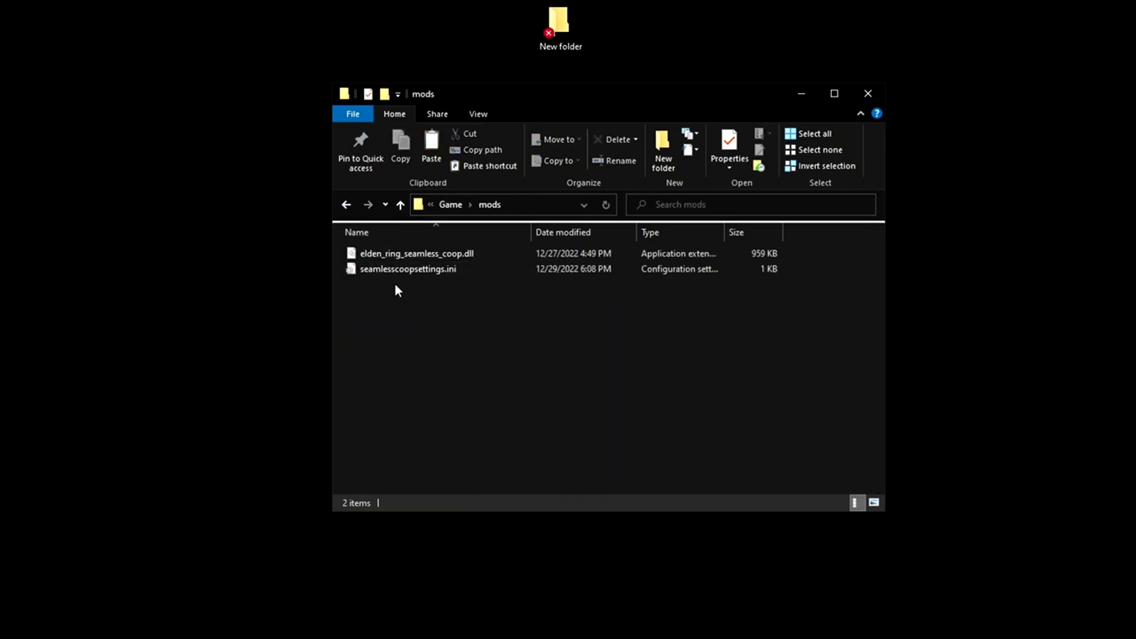
Step: Return to the Game folder and select launch_elden_ring_seamlesscoop.exe
left_click(346, 204)
scroll(378, 374, "down", 4)
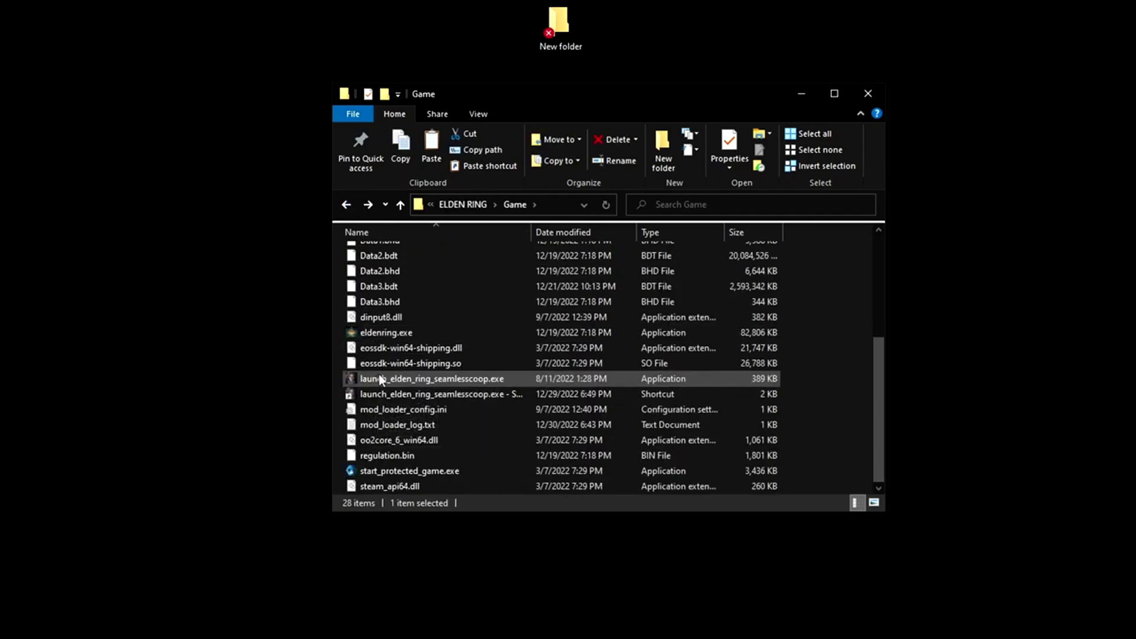
left_click(379, 379)
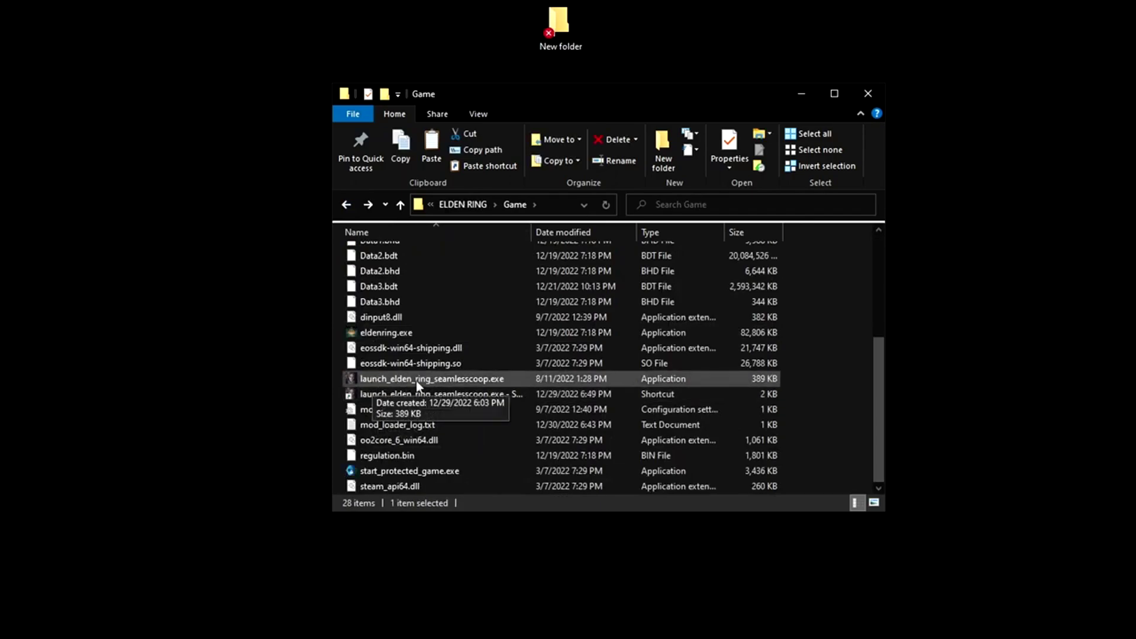
left_click(490, 384)
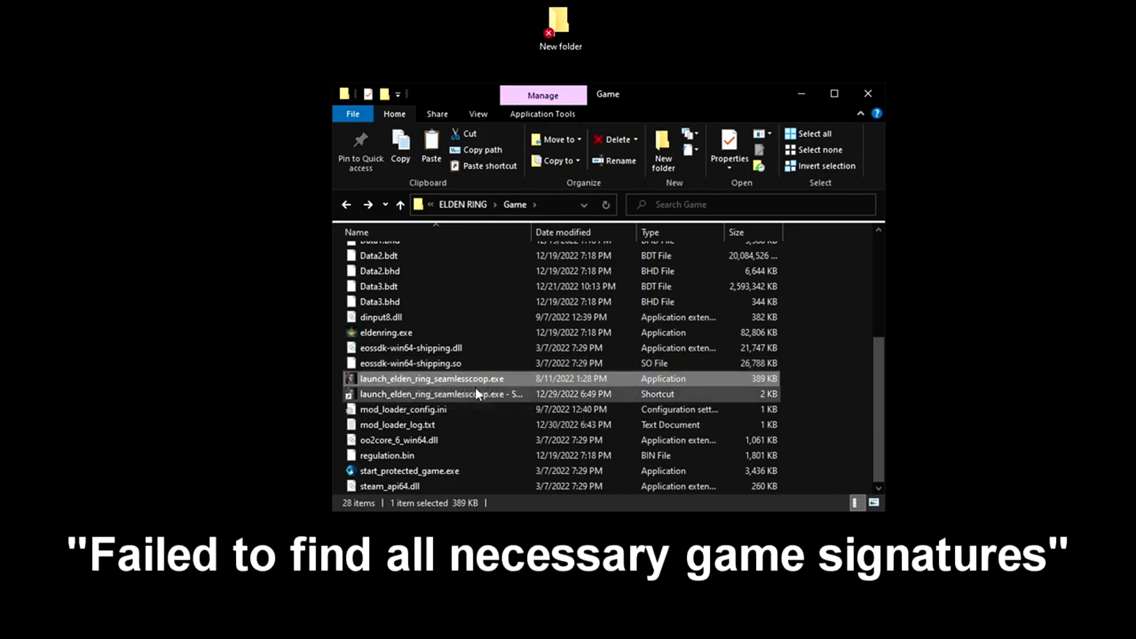
Step: Check the contents of the SeamlessCoop folder and go back to the Game folder
scroll(439, 331, "up", 4)
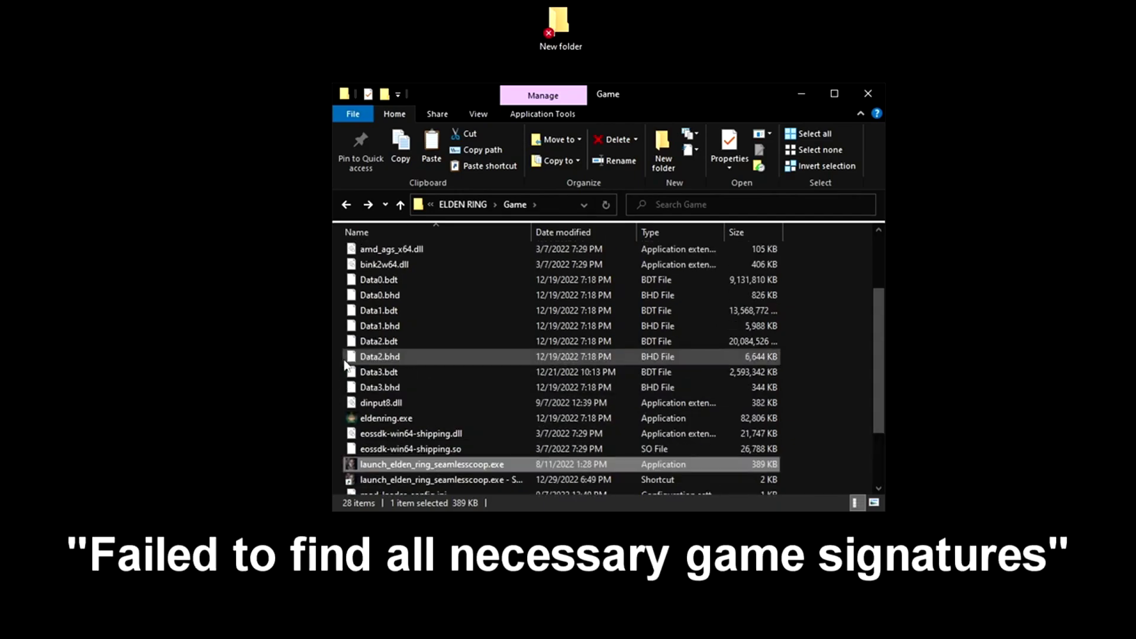
double_click(435, 328)
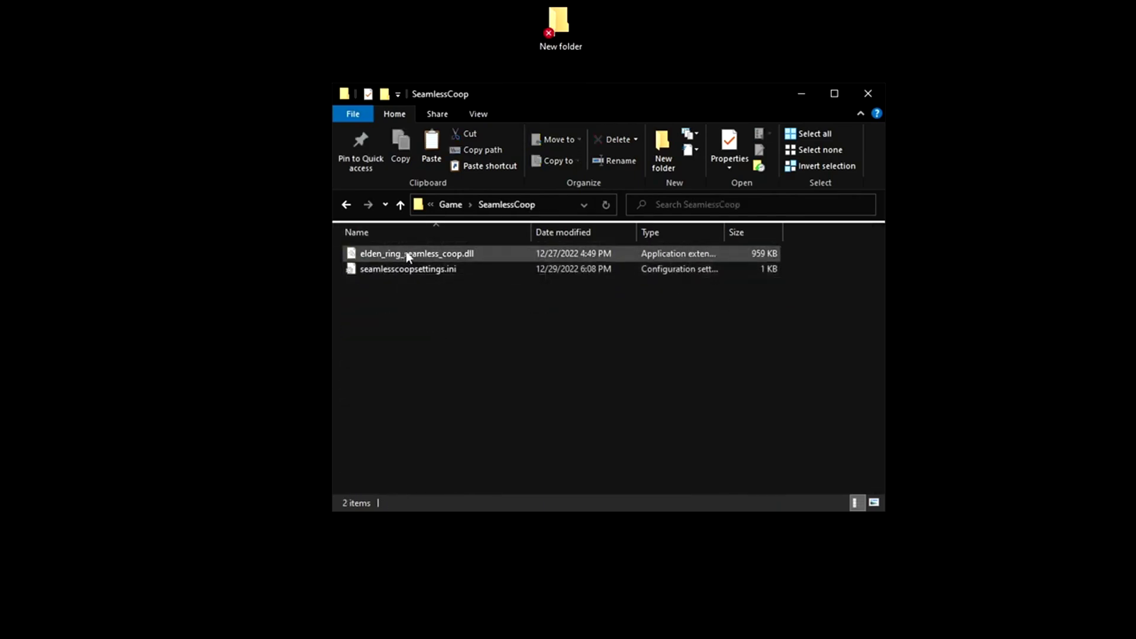
left_click(345, 205)
Step: Launch launch_elden_ring_seamlesscoop.exe from the Game folder and acknowledge both Seamless Coop notices on the title screen
scroll(430, 427, "down", 3)
scroll(430, 426, "down", 1)
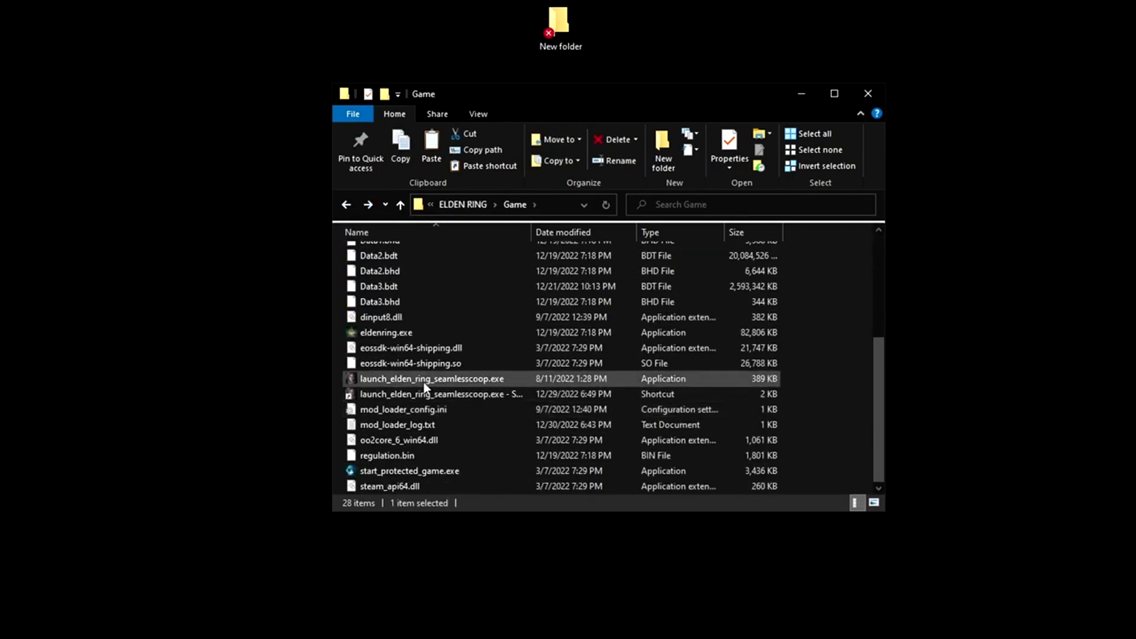
double_click(448, 379)
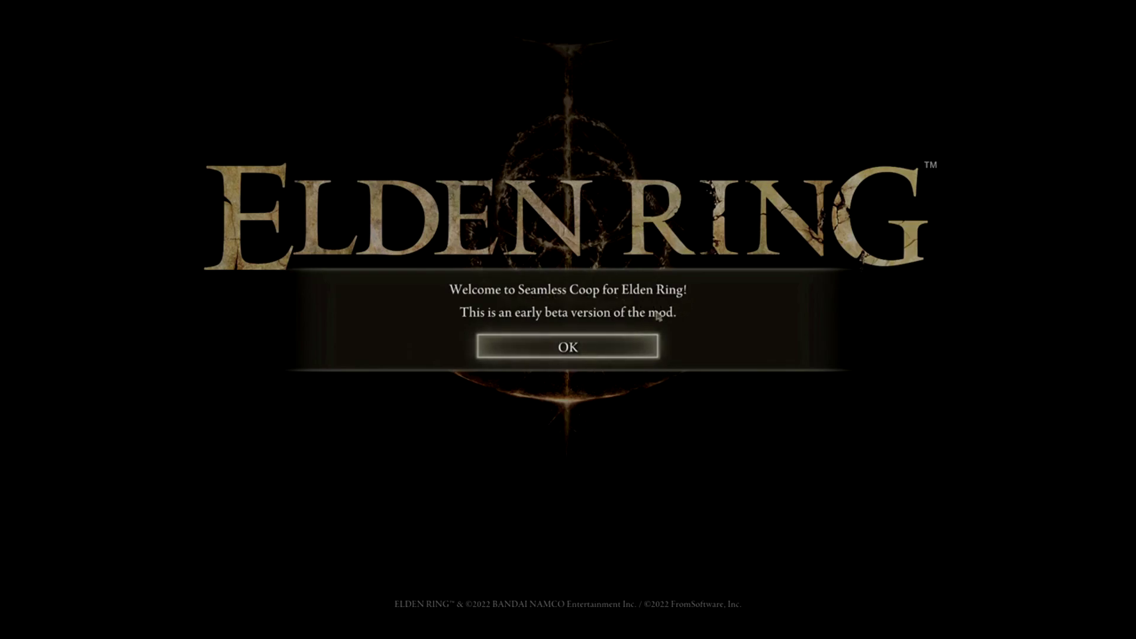
left_click(563, 348)
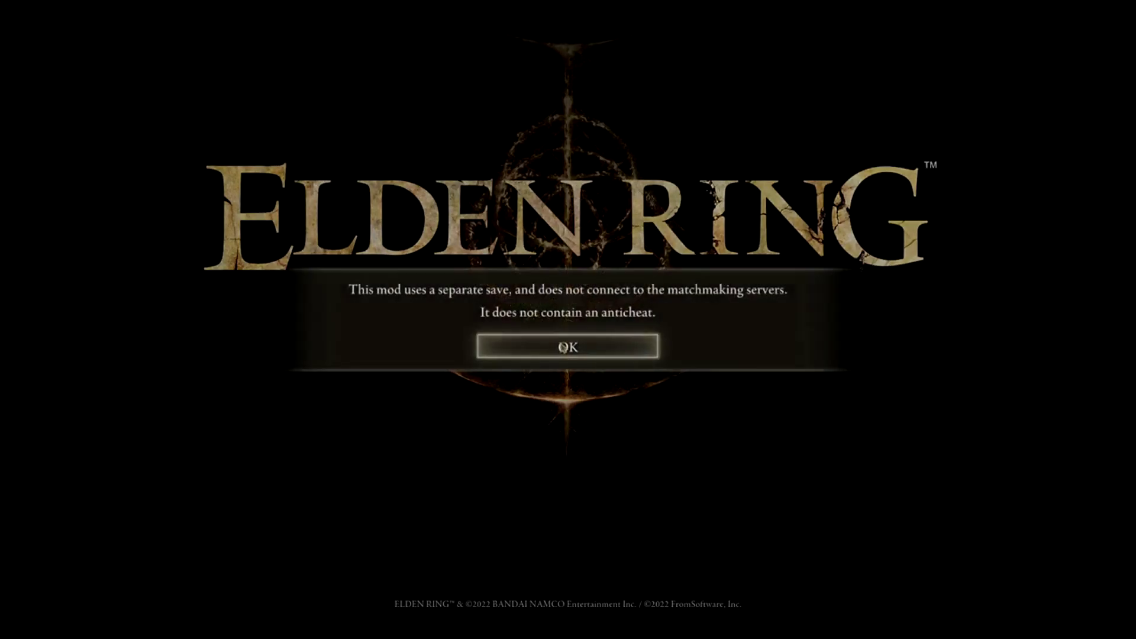
left_click(563, 348)
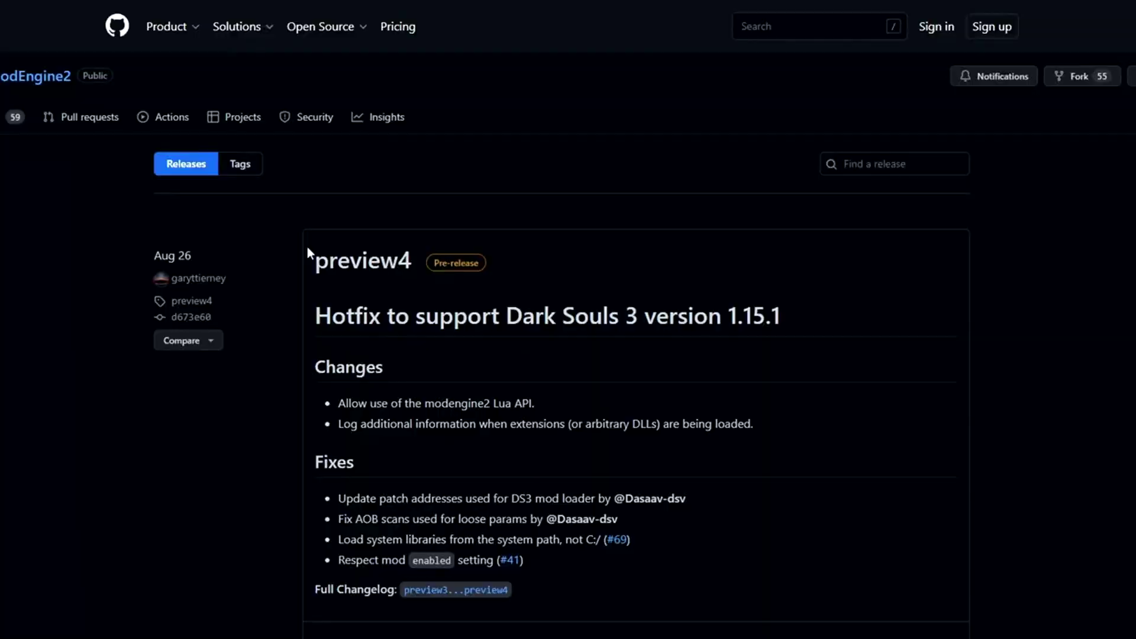
Step: Find the Mod Engine 2 for Elden Ring - Preview 3 release on GitHub and toggle its list of assets
scroll(295, 246, "down", 10)
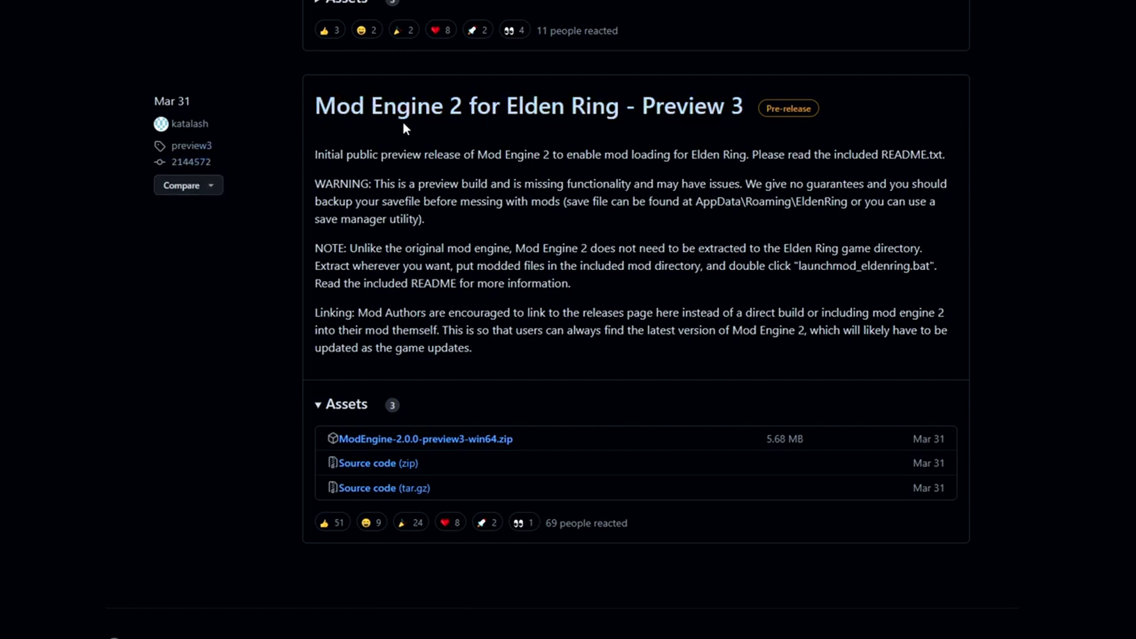
scroll(190, 234, "down", 1)
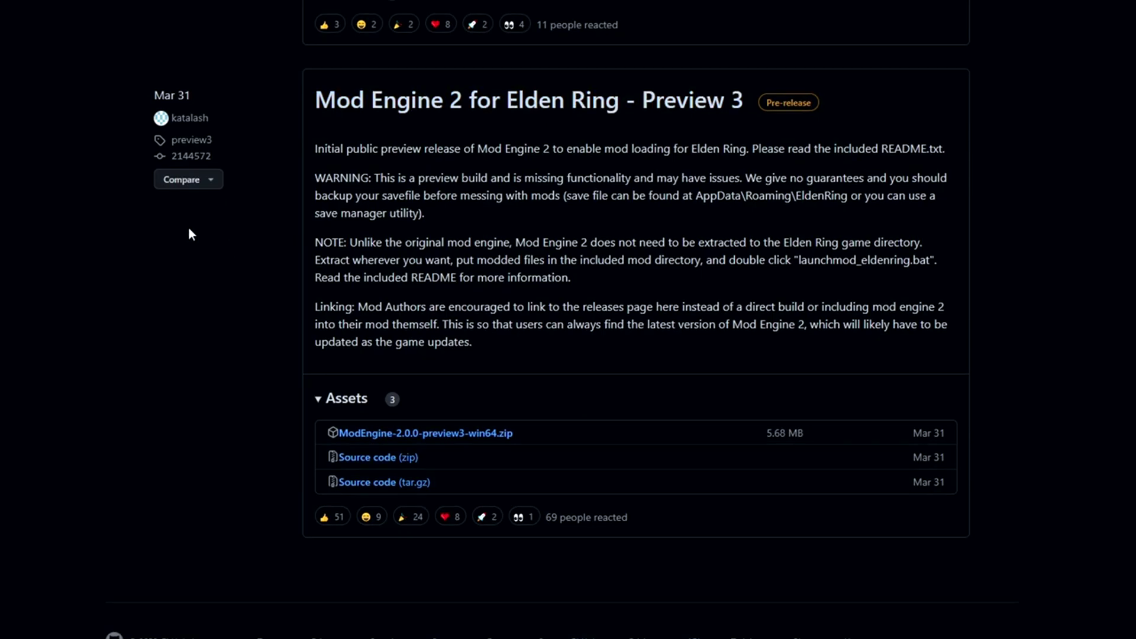
left_click(338, 403)
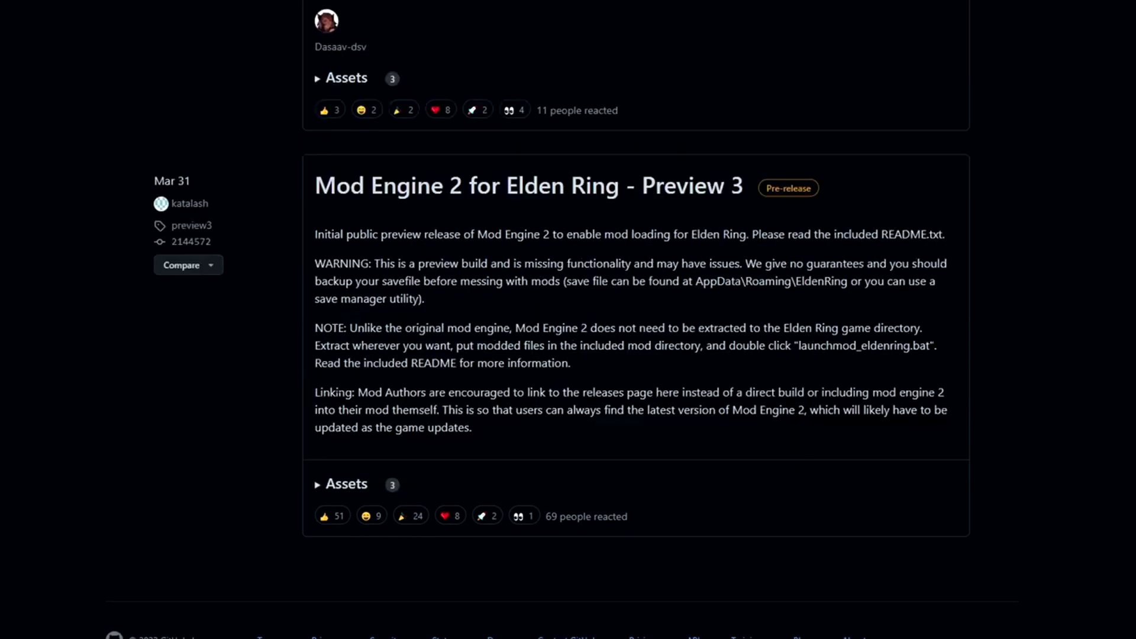
left_click(339, 494)
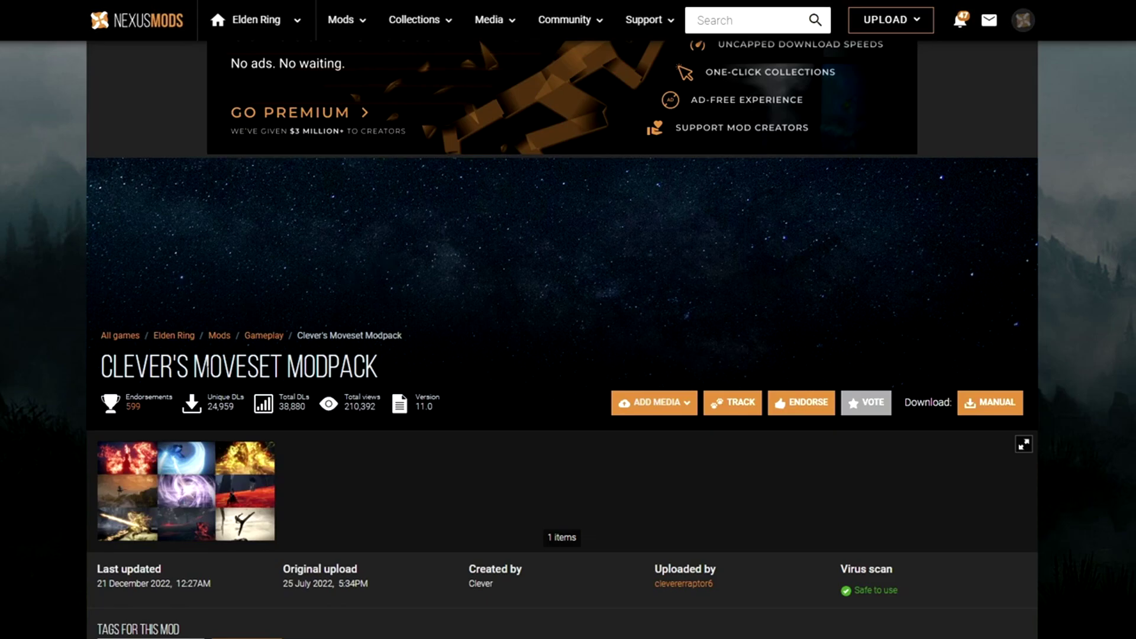
Step: Examine the description and included movesets of Clever's Moveset Modpack on Nexus Mods
scroll(422, 340, "down", 3)
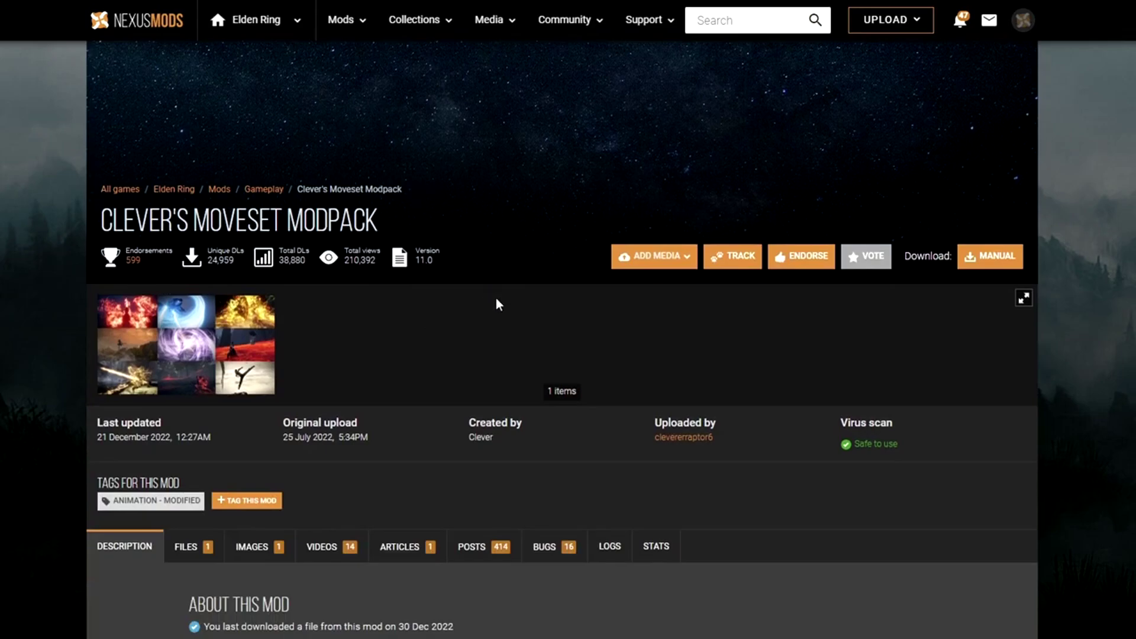
scroll(434, 361, "up", 2)
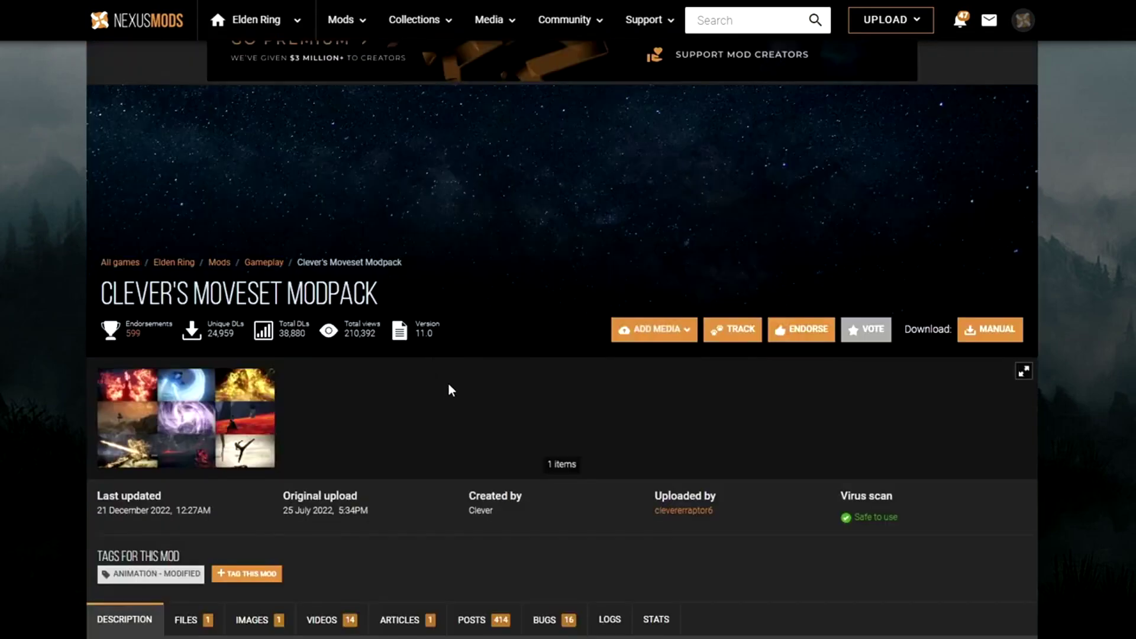
scroll(459, 370, "down", 10)
scroll(470, 348, "down", 20)
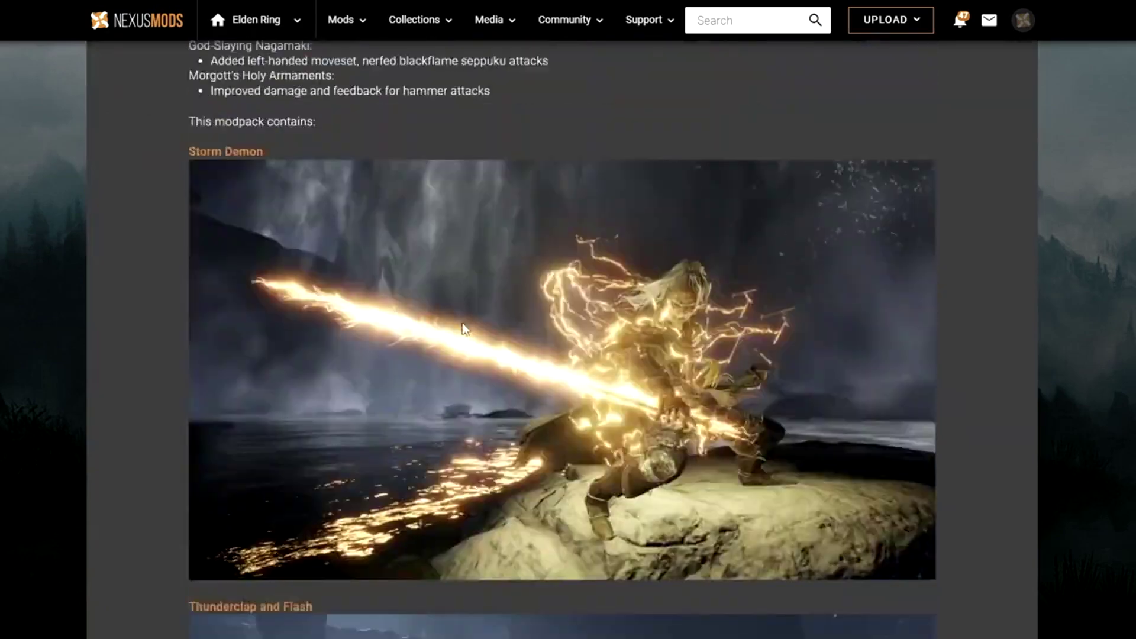
Step: Read the weapon locations and the Mod Engine 2 installation instructions in the modpack's description
scroll(472, 337, "down", 15)
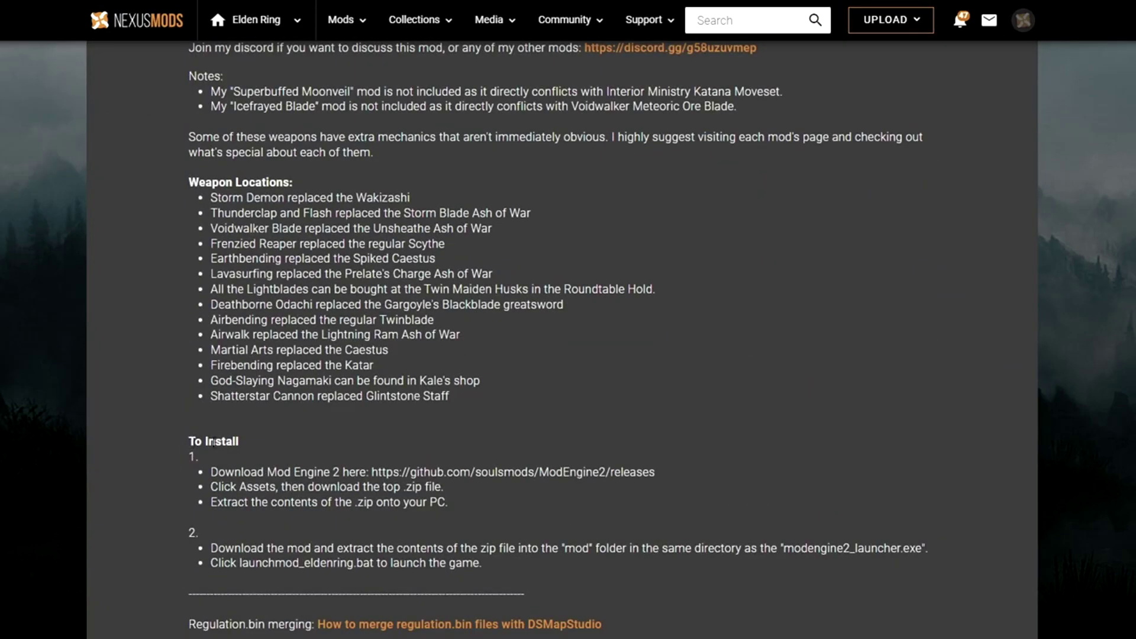
left_click_drag(212, 472, 456, 515)
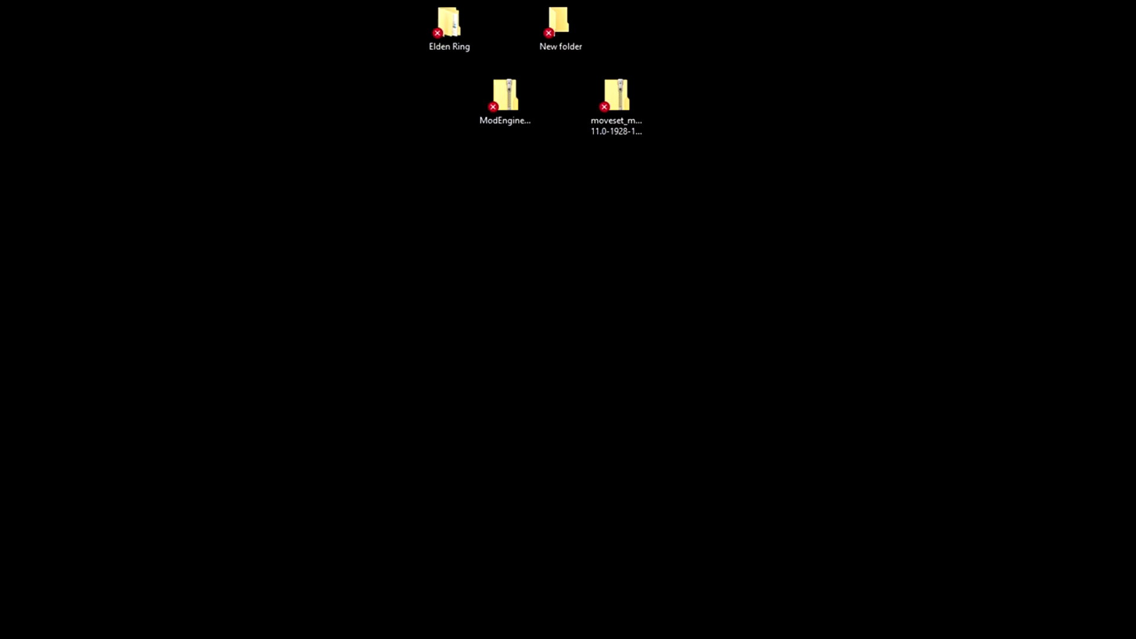
Step: Open the ModEngine-2.0.0-preview3-win64 folder inside the desktop's Elden Ring folder
double_click(448, 23)
left_click_drag(356, 84, 252, 160)
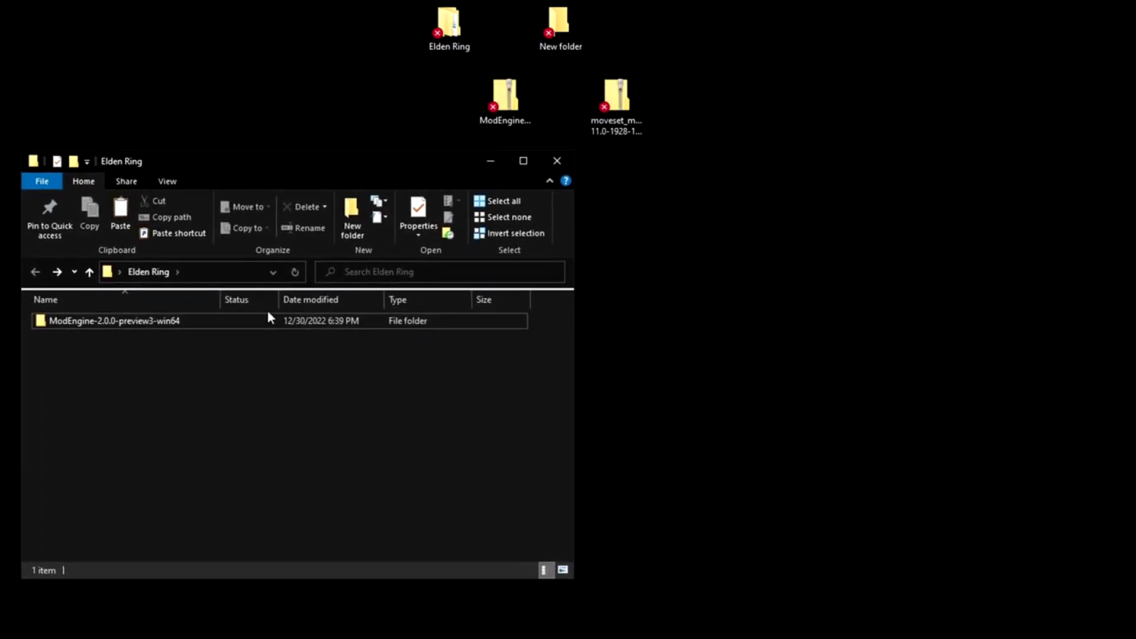
left_click(122, 324)
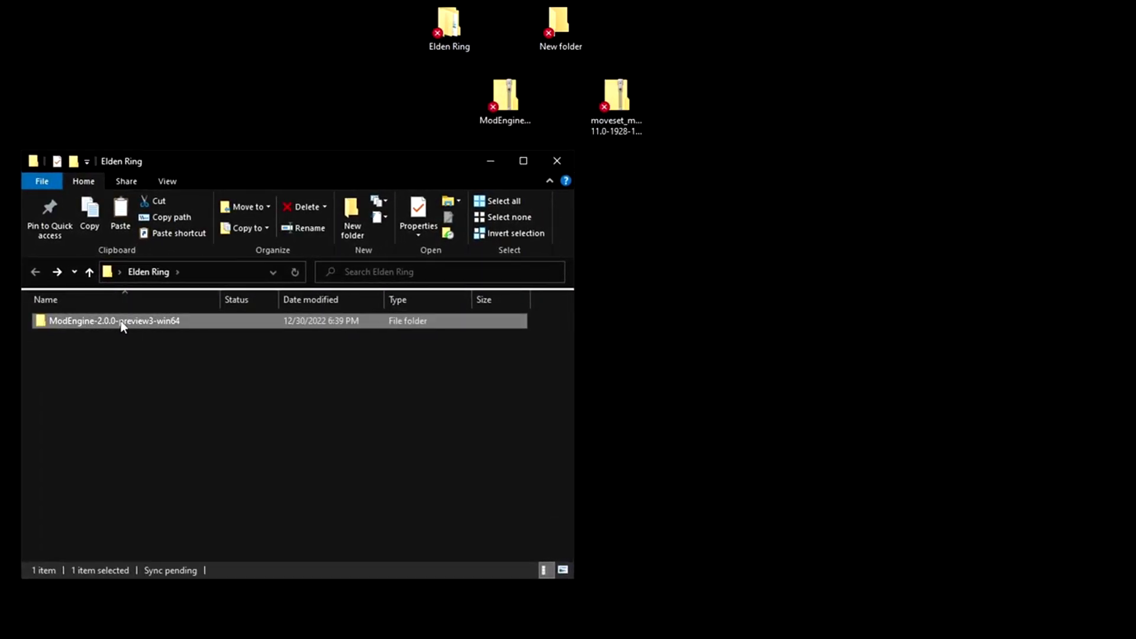
double_click(122, 322)
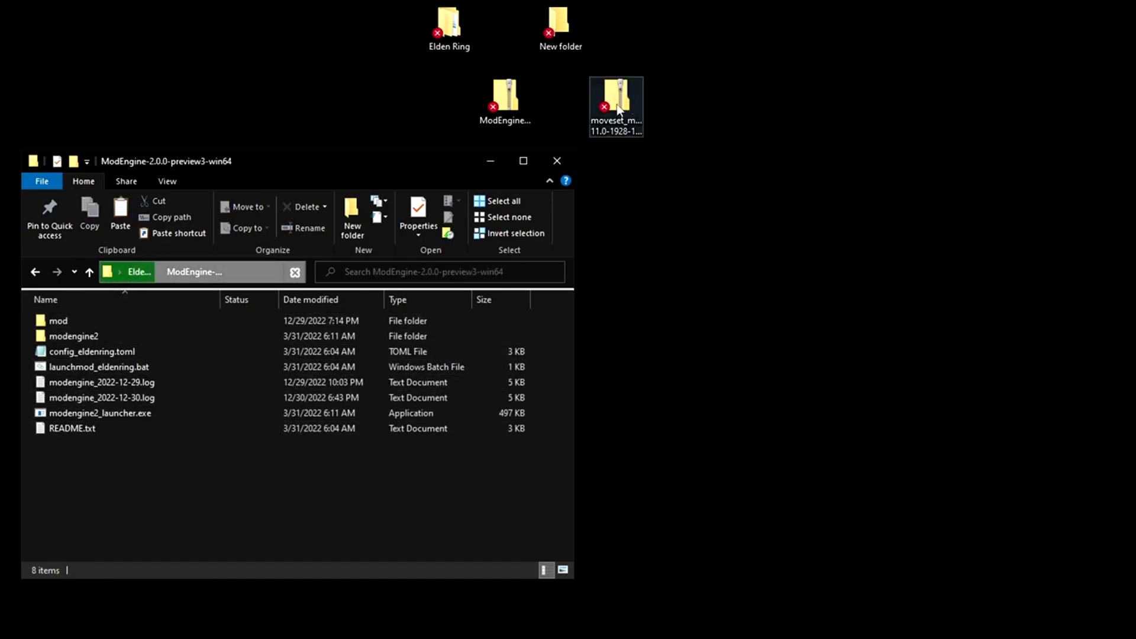
Step: Extract the moveset modpack archive inside New folder on the desktop and delete the zip from it
left_click_drag(617, 107, 558, 24)
double_click(558, 23)
left_click(696, 320)
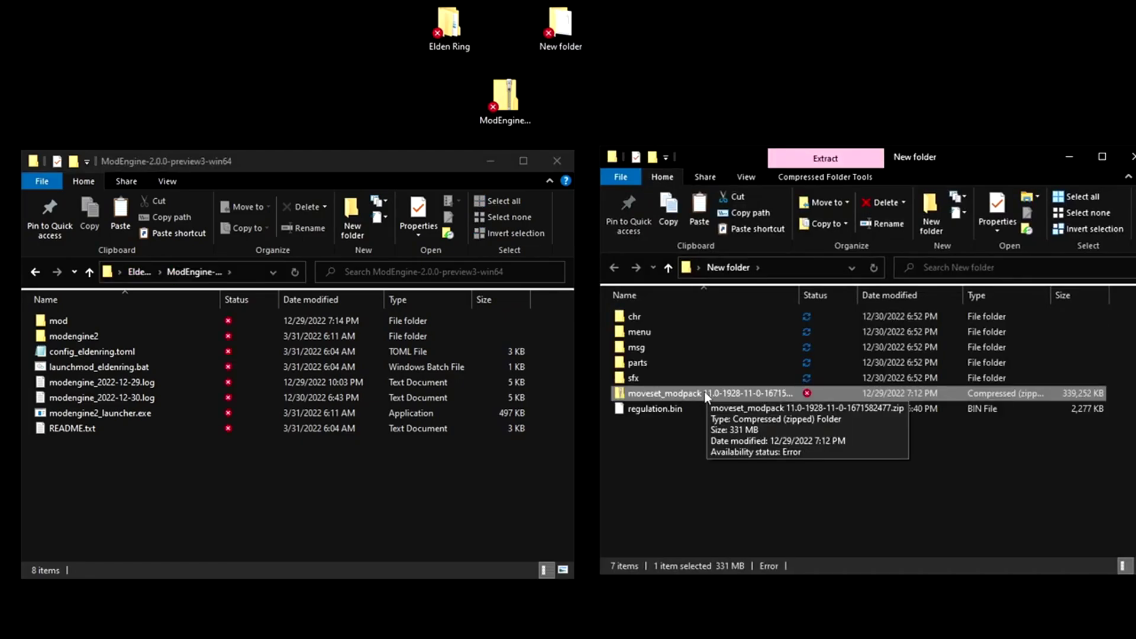
key("Delete")
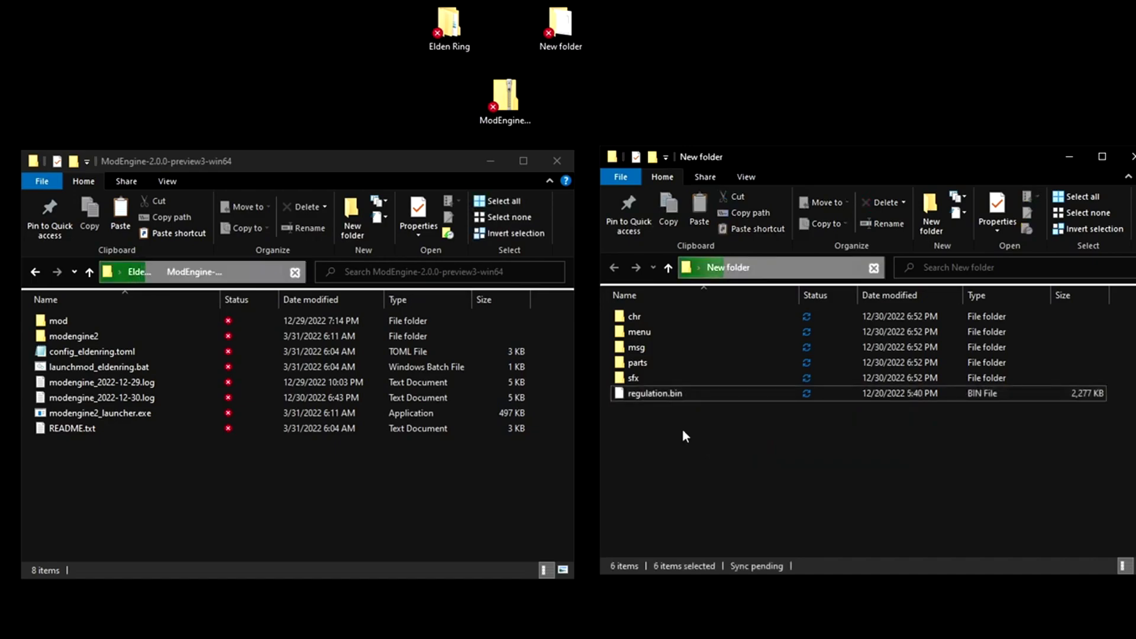
Step: Select all the extracted modpack files in New folder and open Mod Engine's mod folder as their destination
left_click_drag(683, 429, 751, 304)
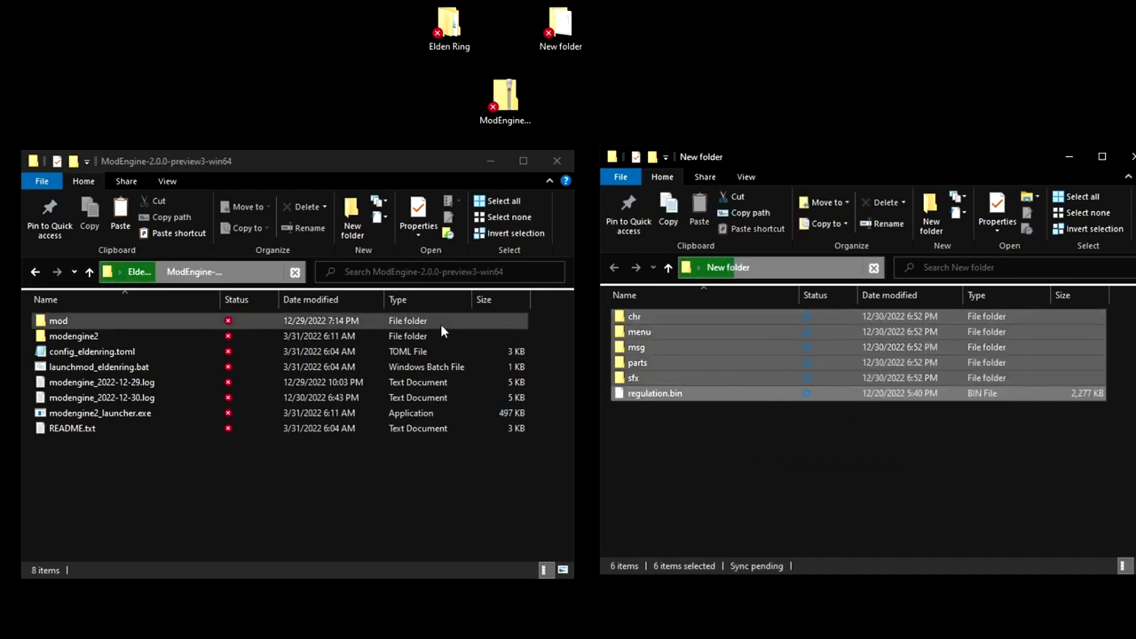
double_click(169, 321)
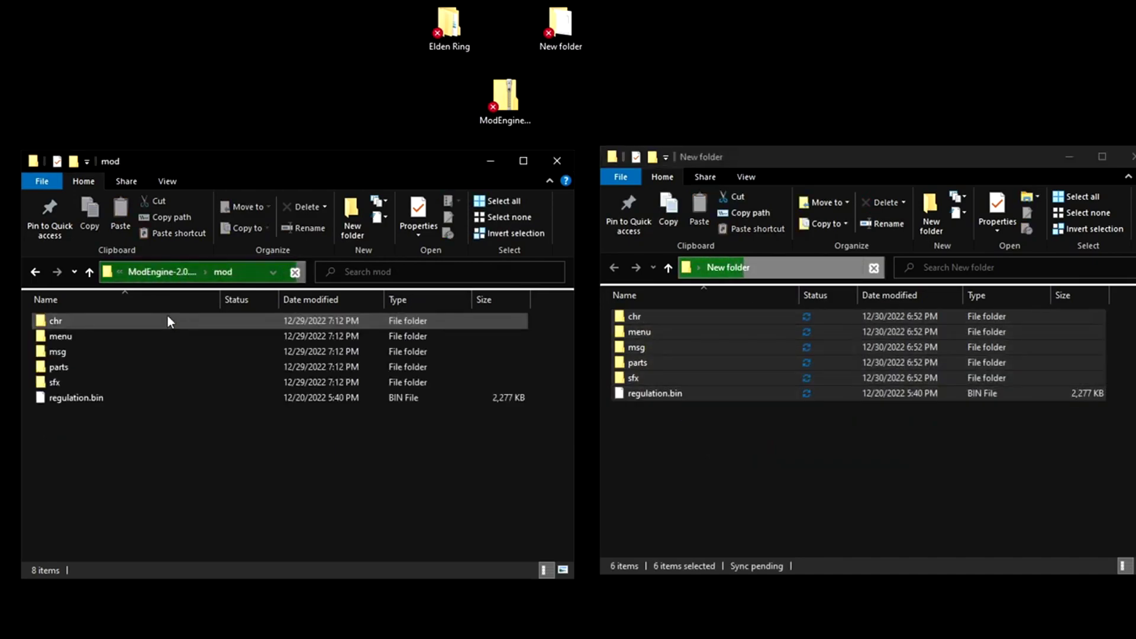
key("alt+Tab")
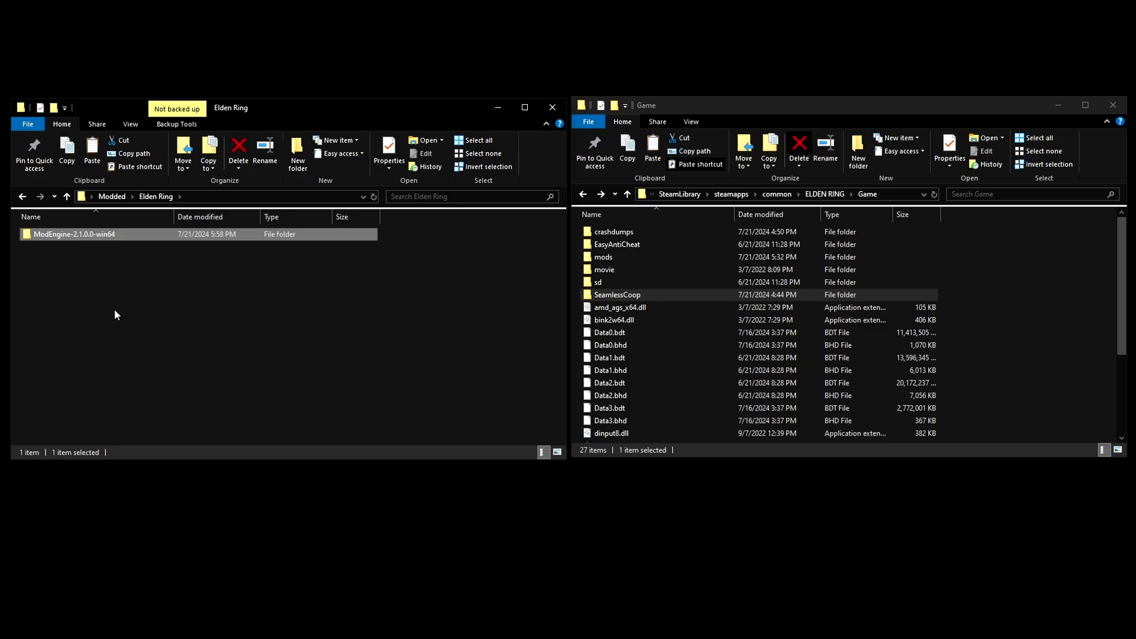
Step: Check the external_dlls entry for ersc.dll in config_eldenring.toml of the ModEngine-2.1.0.0-win64 folder and close the file
double_click(97, 235)
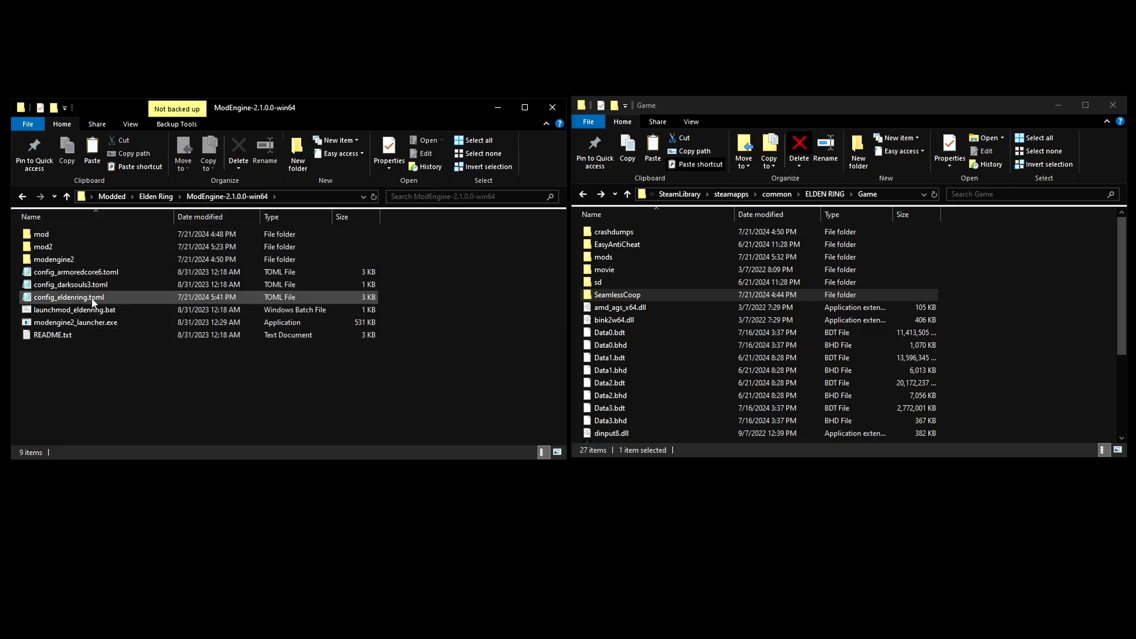
double_click(114, 297)
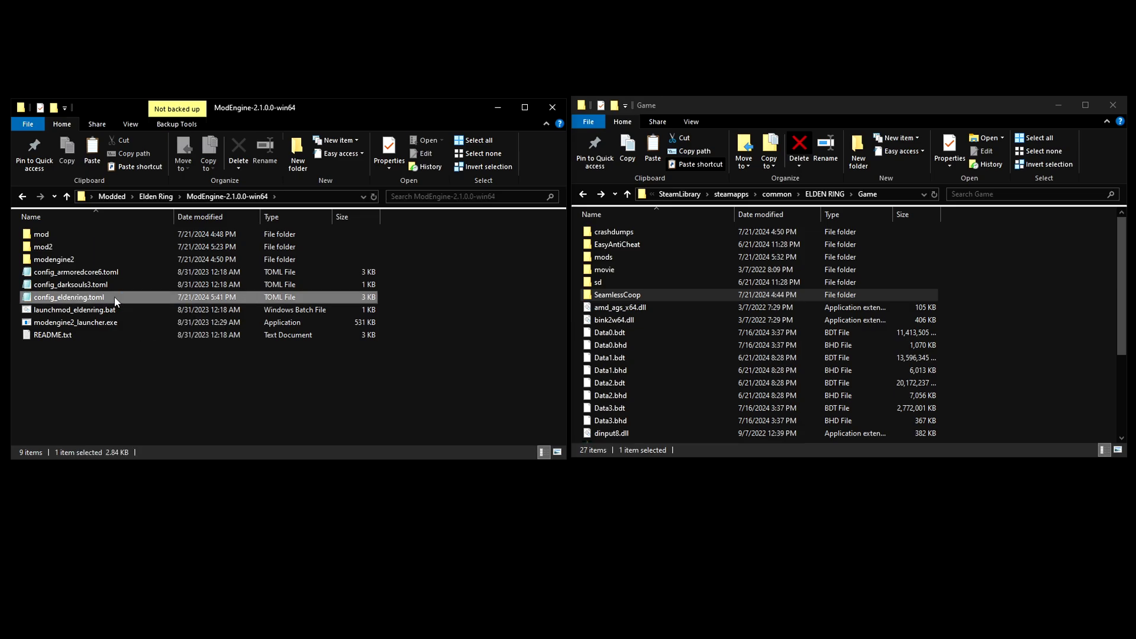
scroll(288, 425, "down", 2)
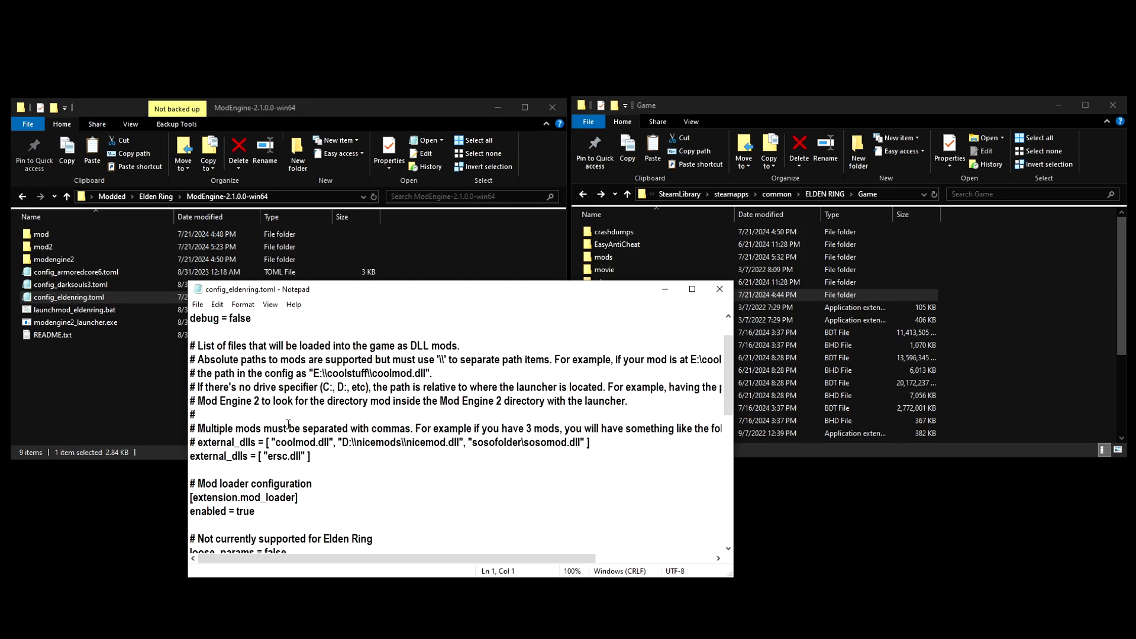
left_click_drag(190, 414, 306, 415)
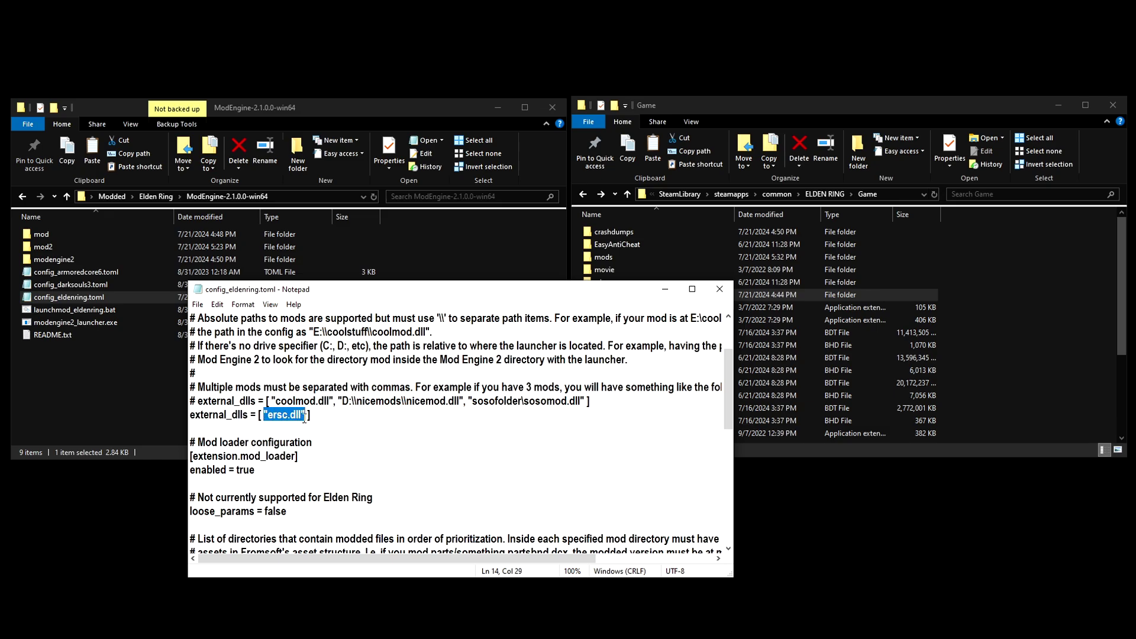
left_click(339, 444)
left_click(720, 288)
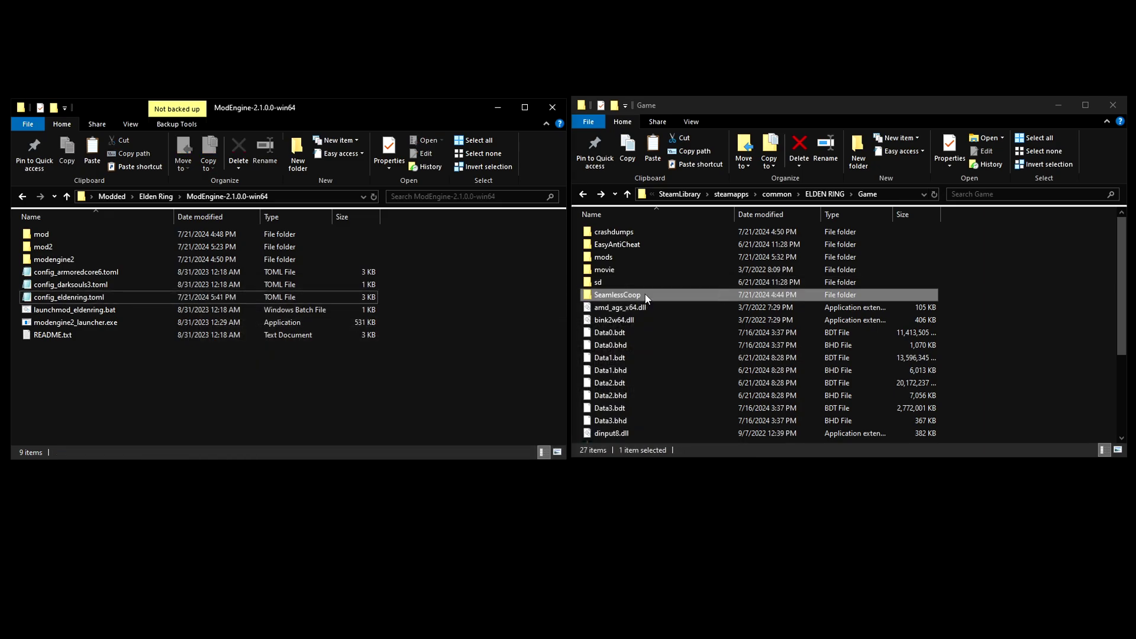
Step: Copy crashpad, locale, ersc.dll and ersc_settings.ini from the SeamlessCoop folder into the ModEngine-2.1.0.0-win64 folder
double_click(648, 300)
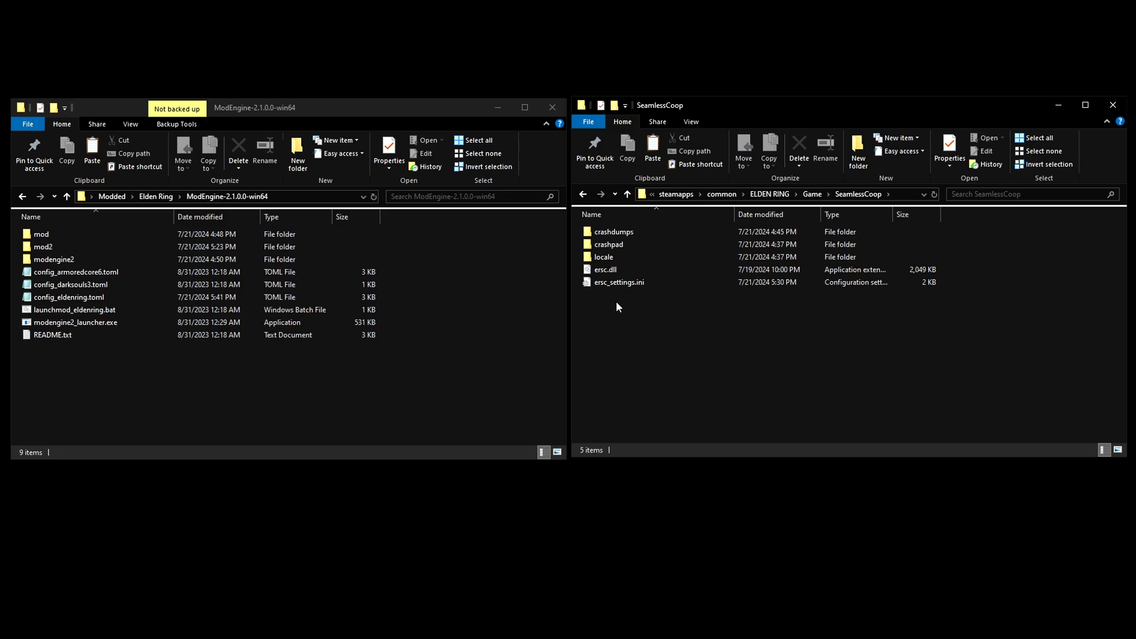
left_click_drag(616, 300, 222, 406)
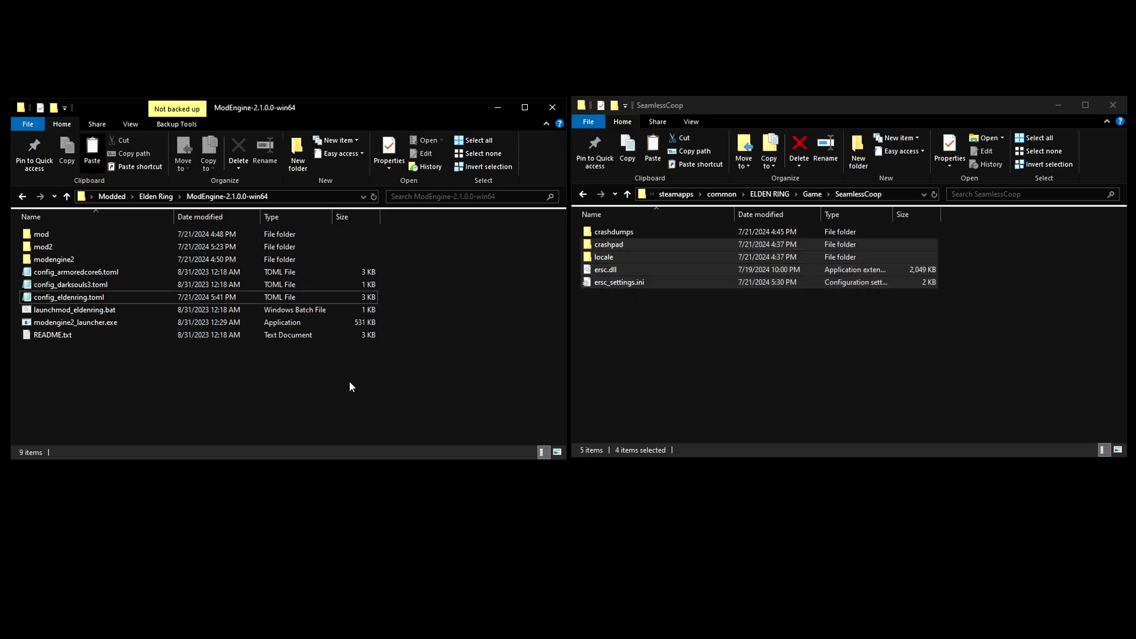
left_click(448, 329)
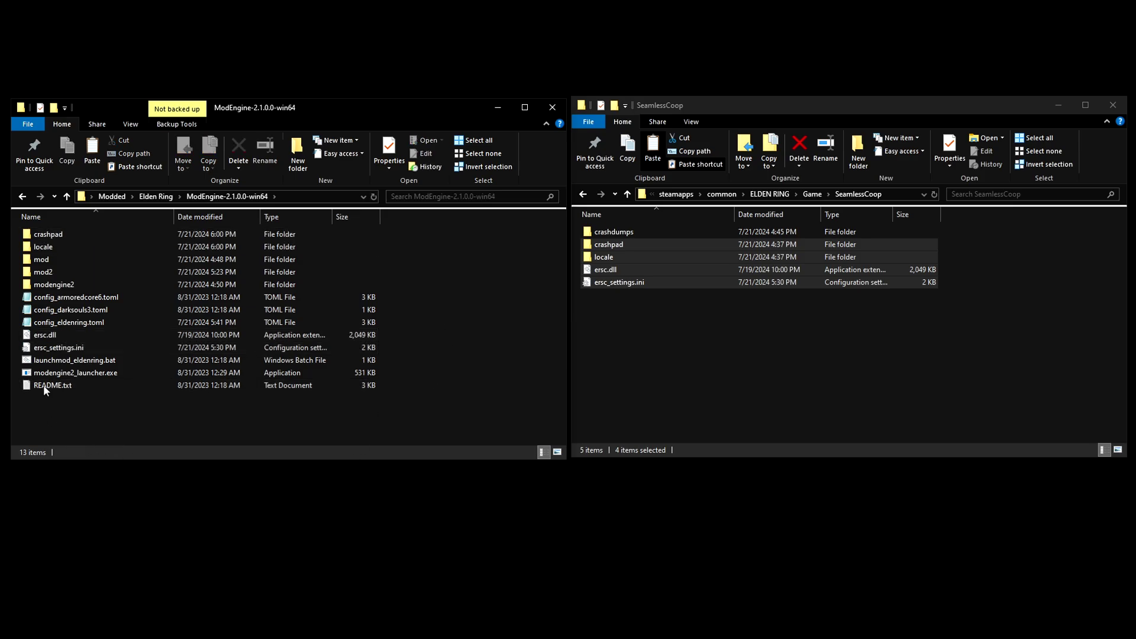
Step: Launch the game with launchmod_eldenring.bat and acknowledge both Seamless Coop notices on the title screen
double_click(126, 359)
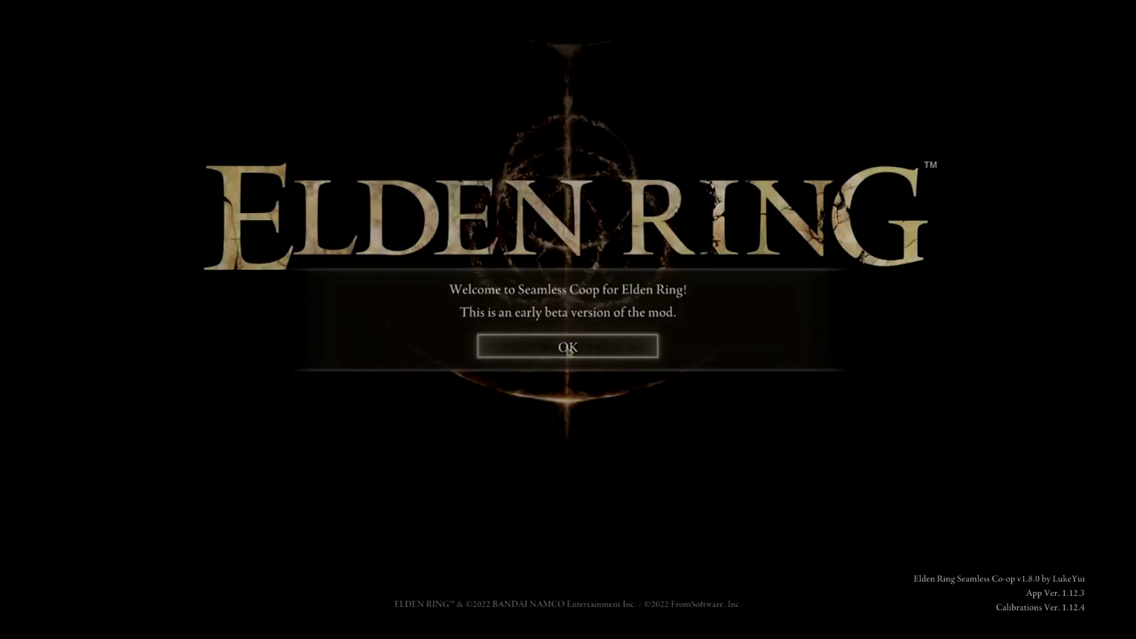
left_click(568, 347)
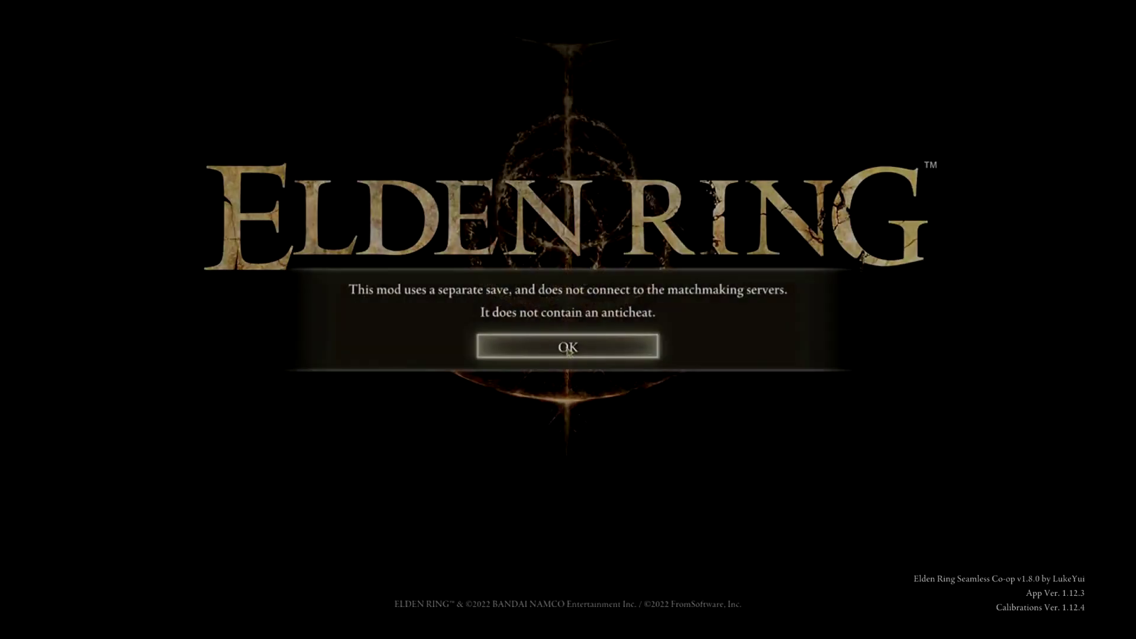
left_click(568, 348)
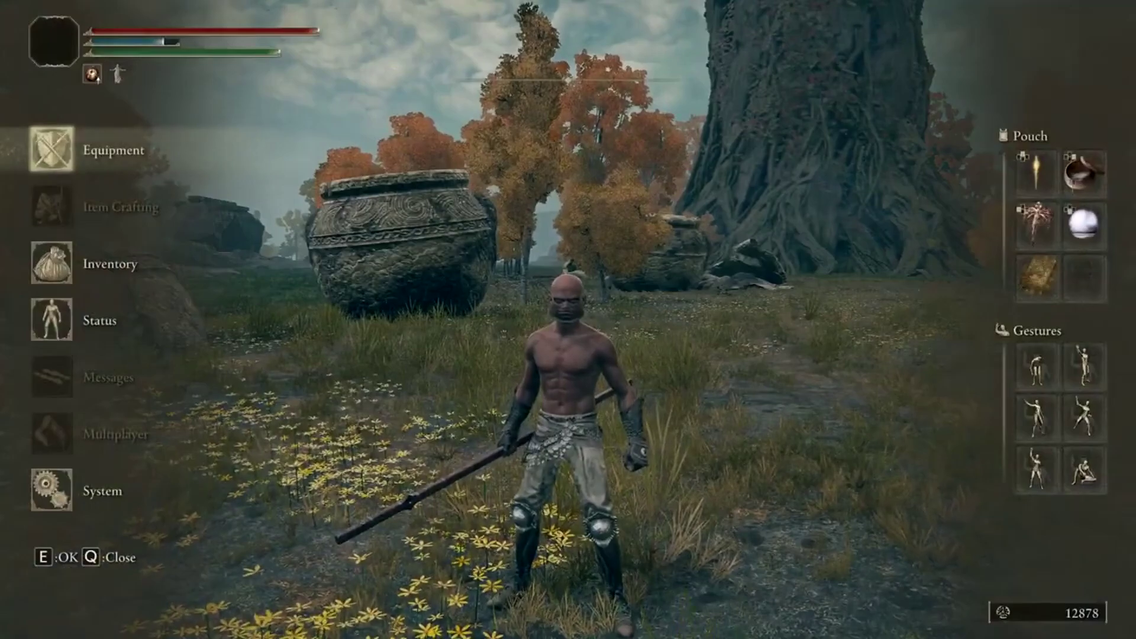
Step: Use the Tiny Great Pot from the inventory's tools and answer the prompt about opening the world to wanderers
key("Down")
key("Down")
key("e")
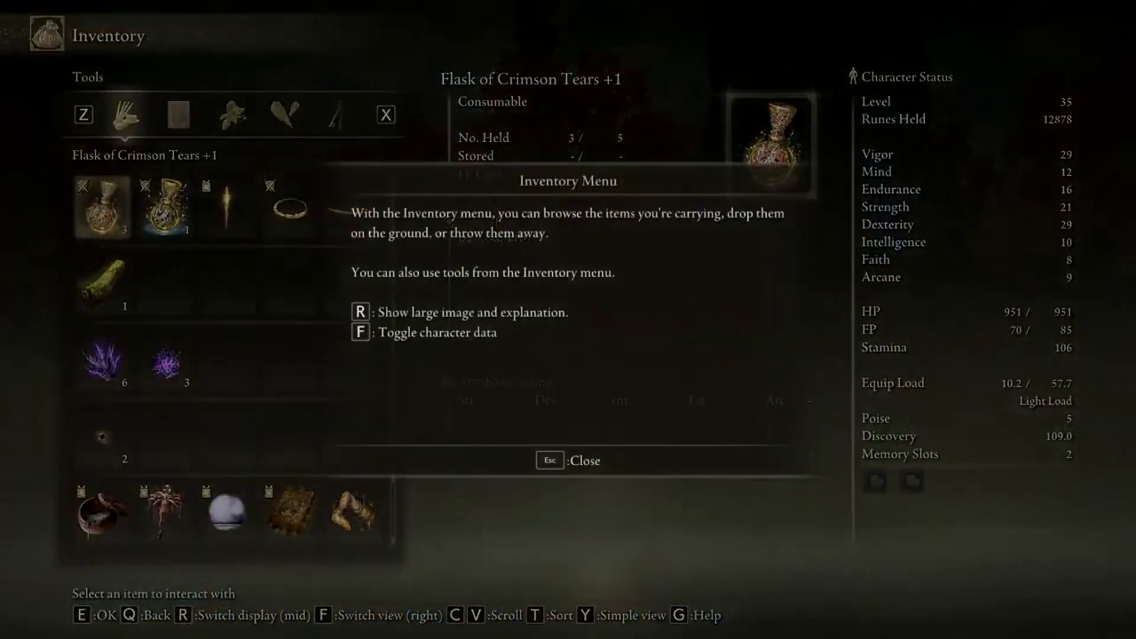
key("Escape")
key("Down")
key("Down")
key("Down")
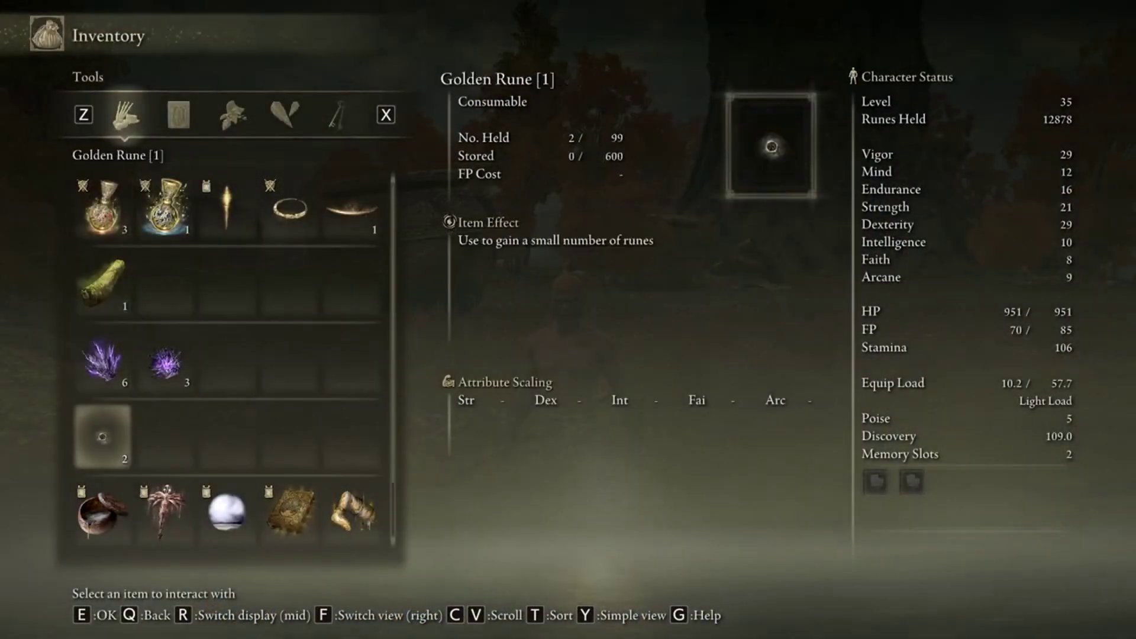
key("Down")
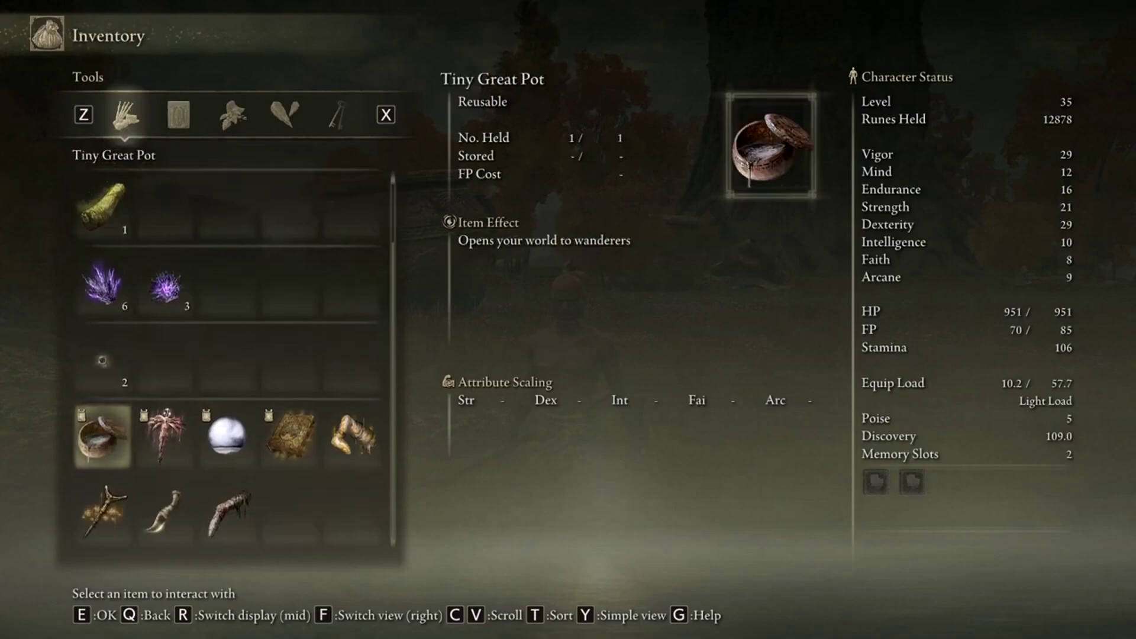
key("e")
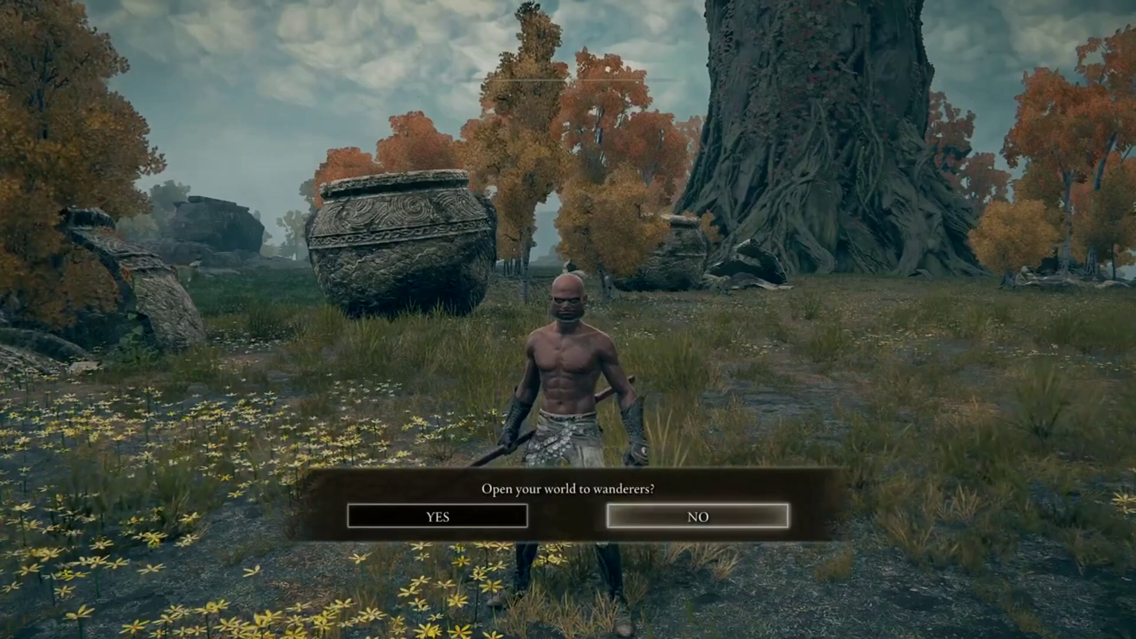
key("e")
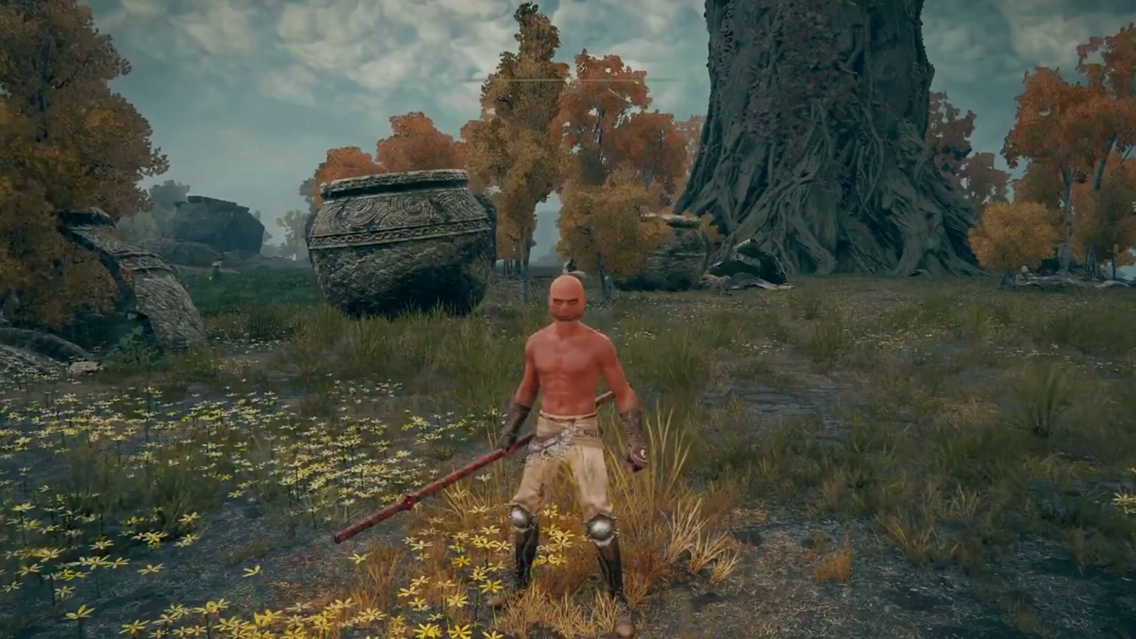
Step: Use the Effigy of Malenia from the inventory and agree to join another player as a wanderer
mouse_move(568, 320)
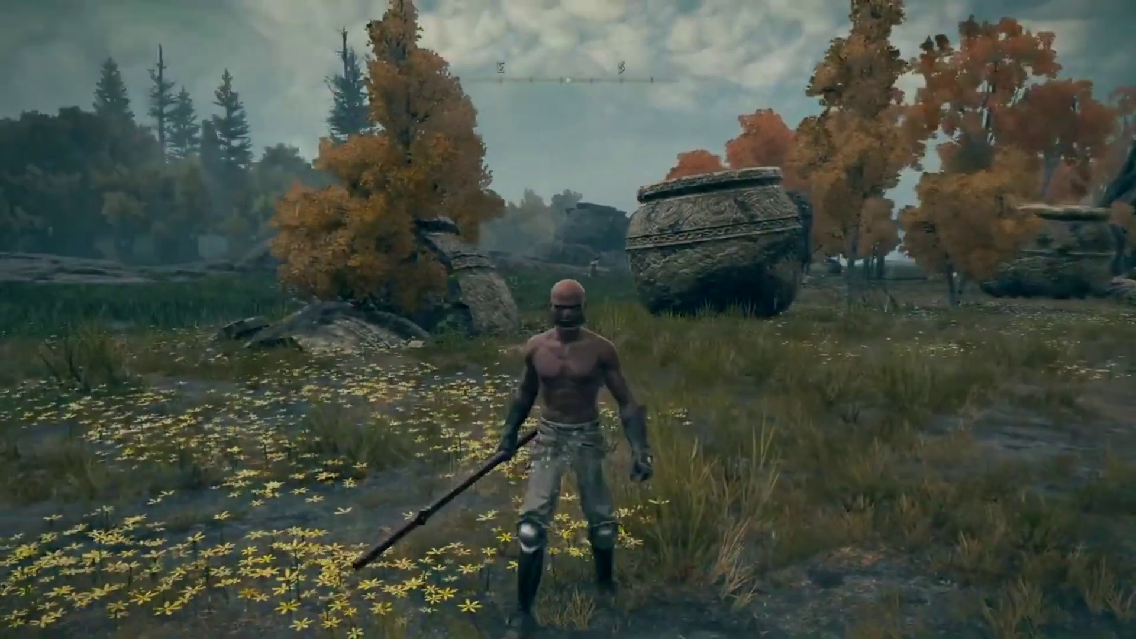
key("i")
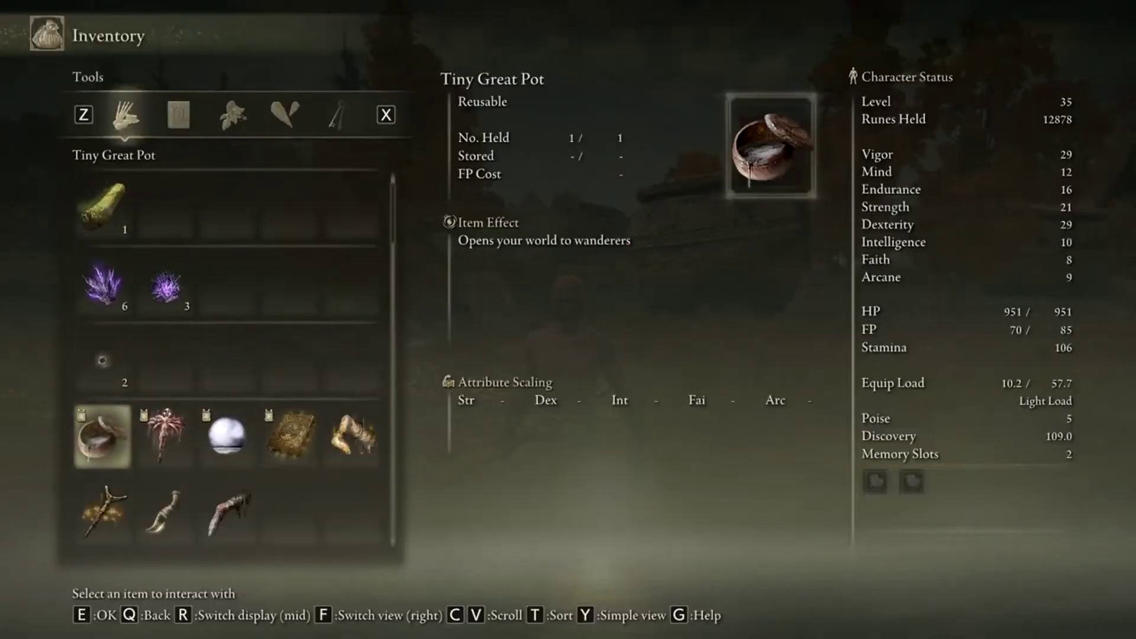
left_click(164, 436)
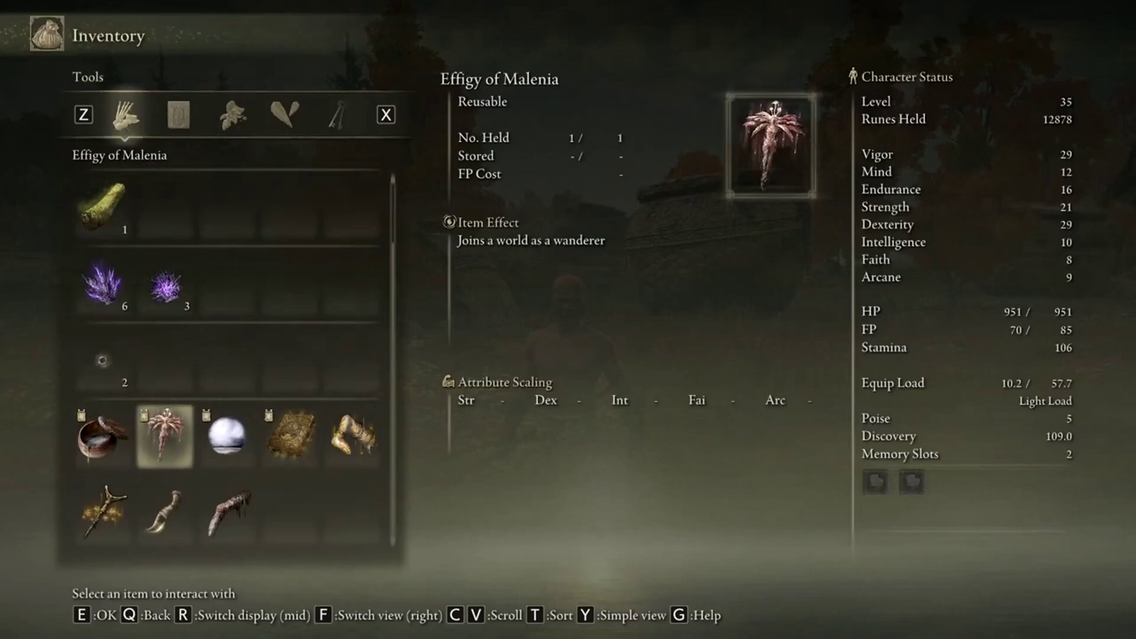
key("e")
key("e")
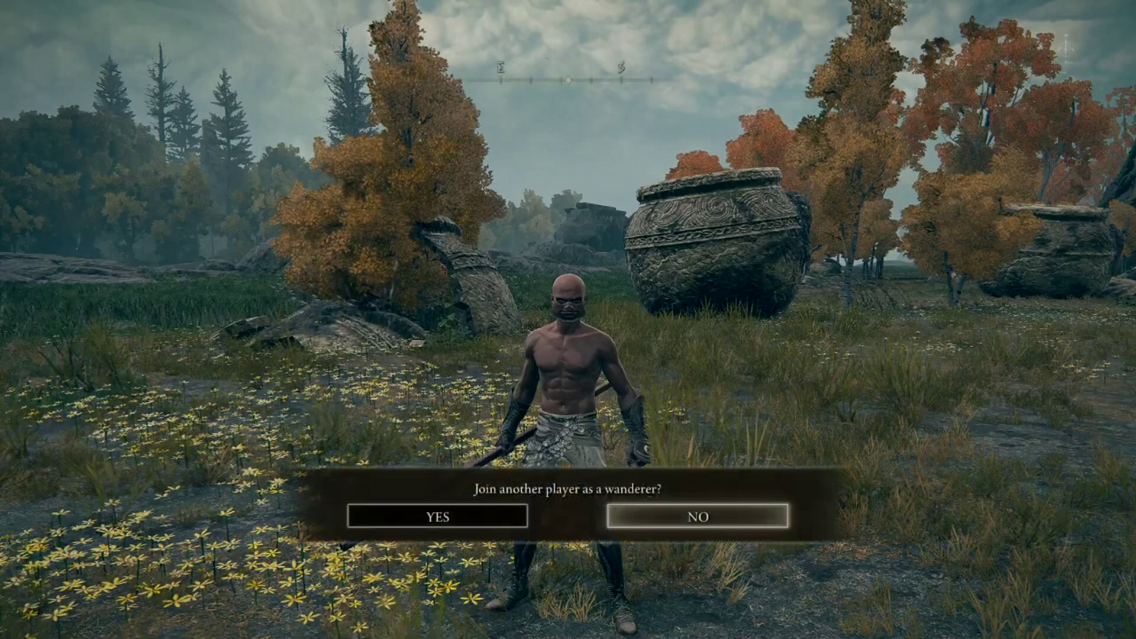
key("Left")
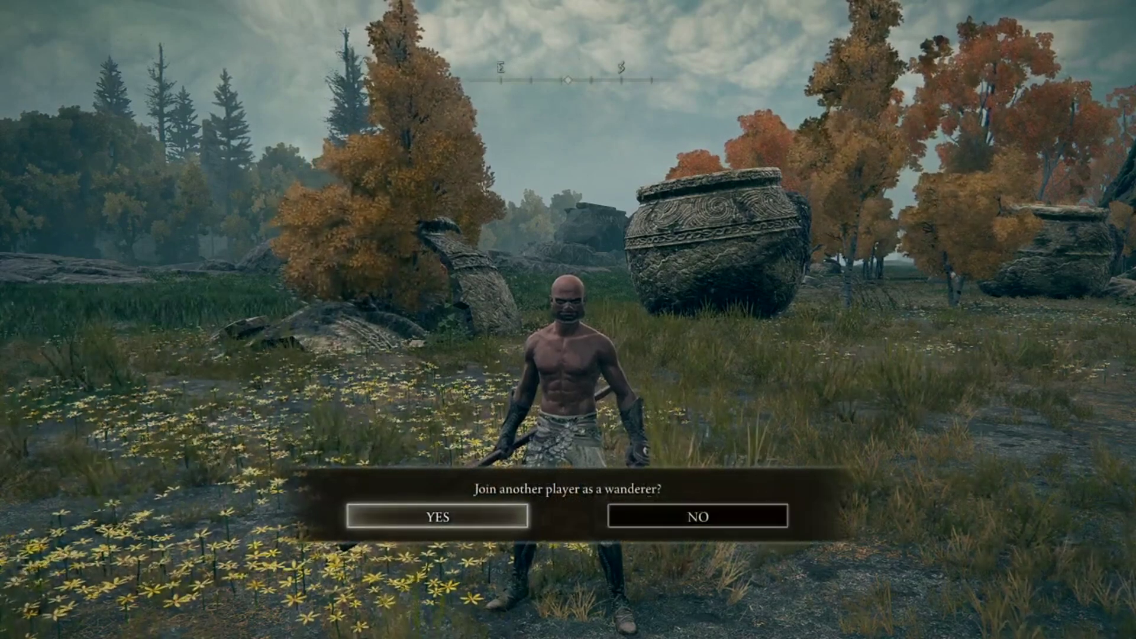
key("e")
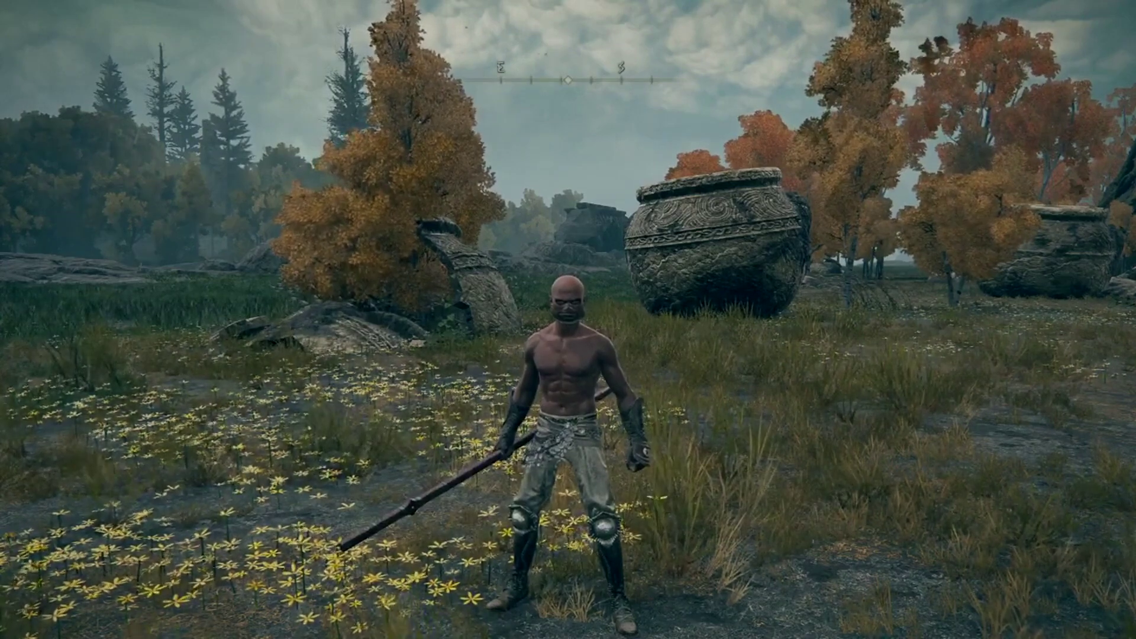
Step: Use the Separation Mist from the inventory's tools and agree to withdraw from this world
key("i")
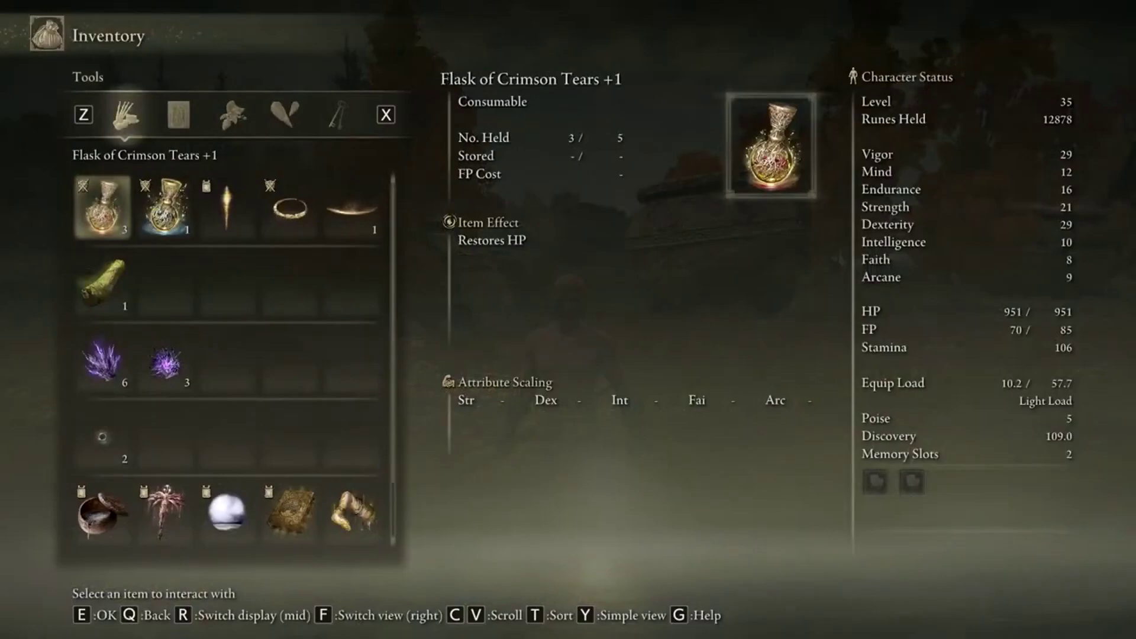
key("Down")
key("Down")
key("Down")
key("Down")
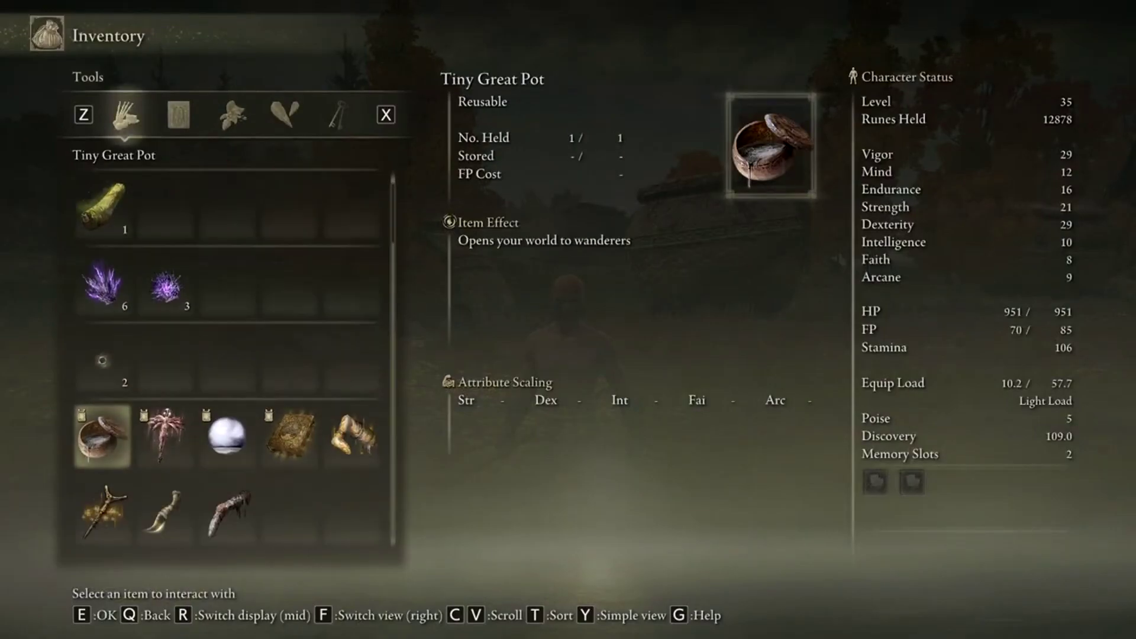
key("Right")
key("Right")
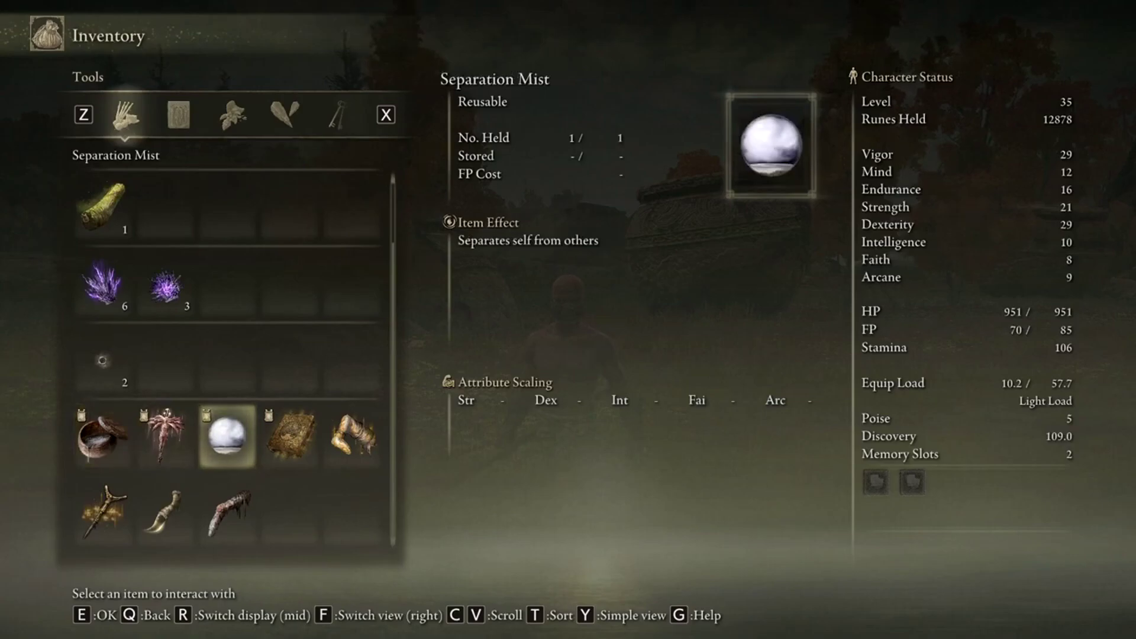
key("e")
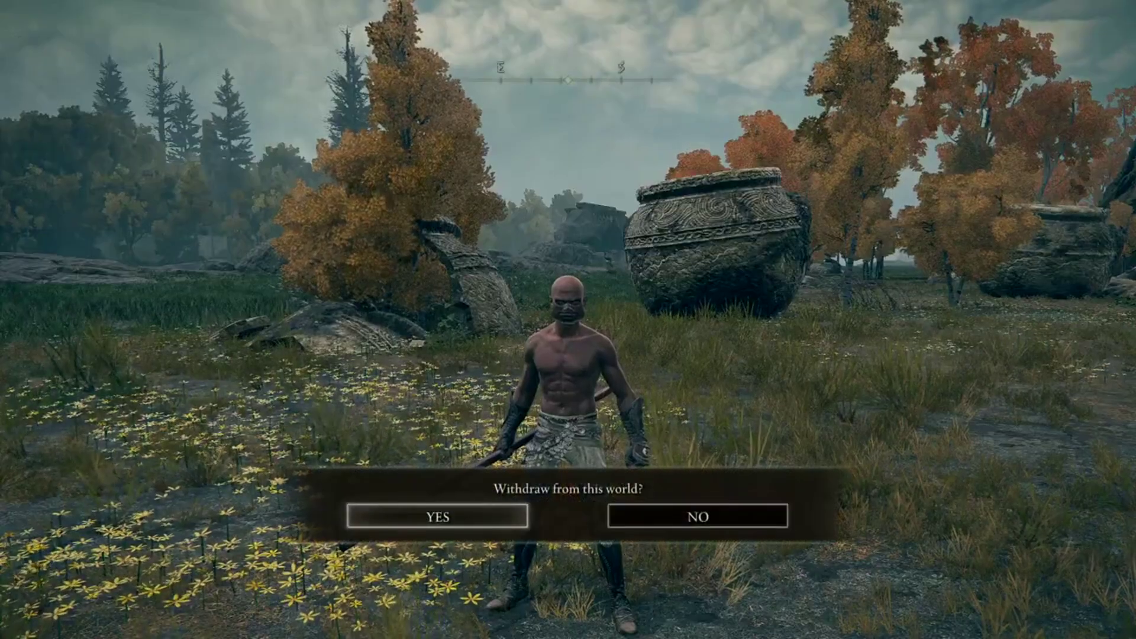
key("e")
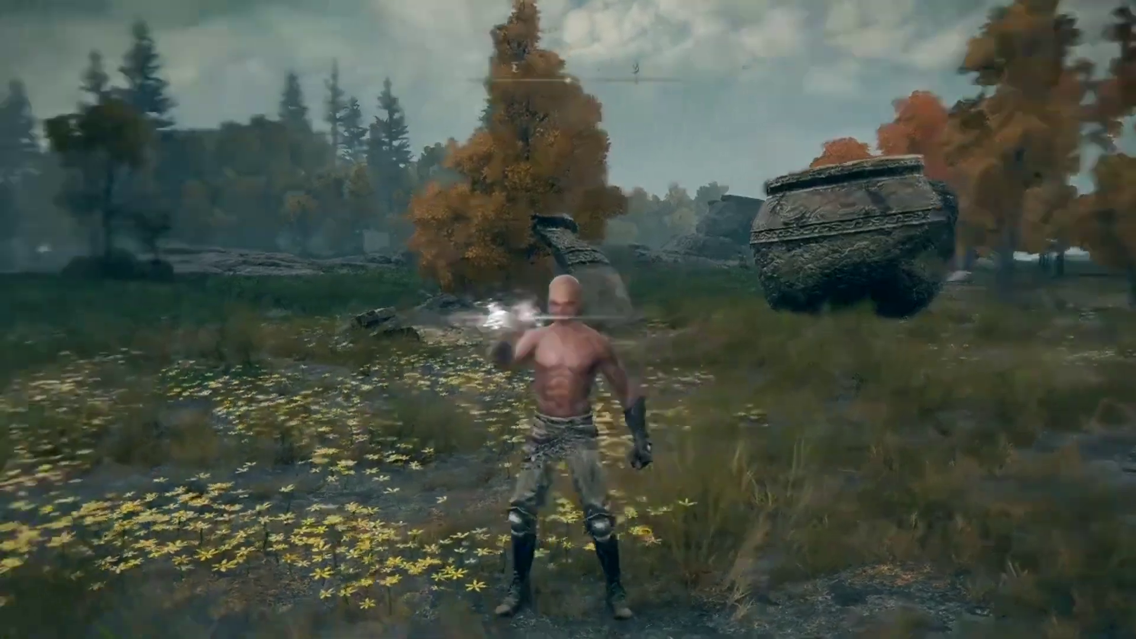
key("Escape")
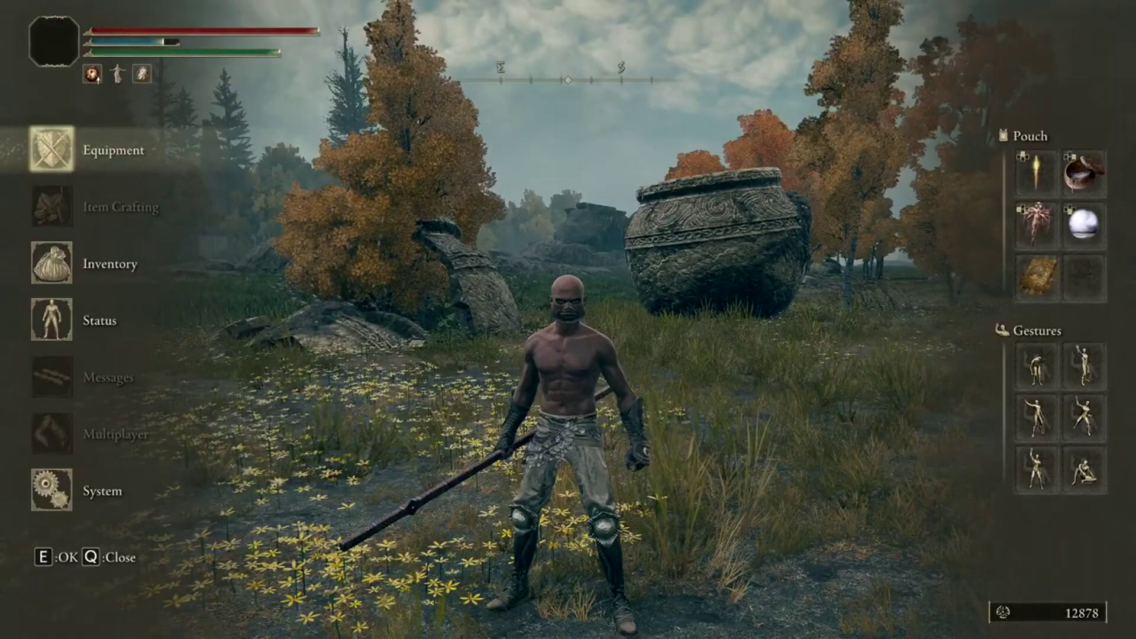
key("Escape")
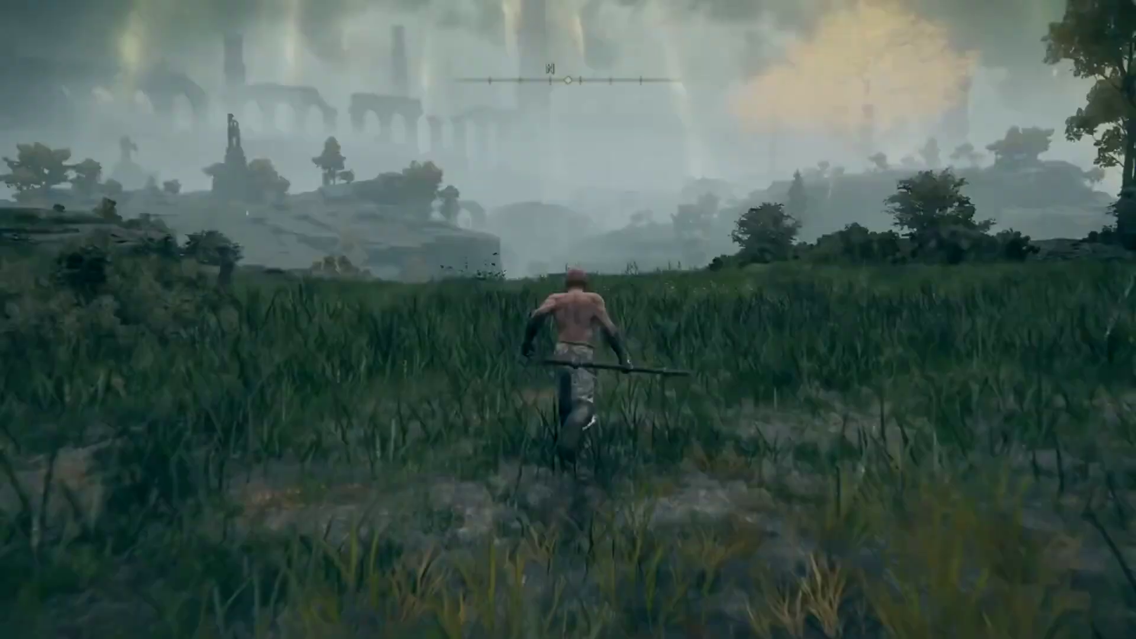
Step: Run through the grassy field and swing the equipped pole weapon to try out its modded attacks
key("w")
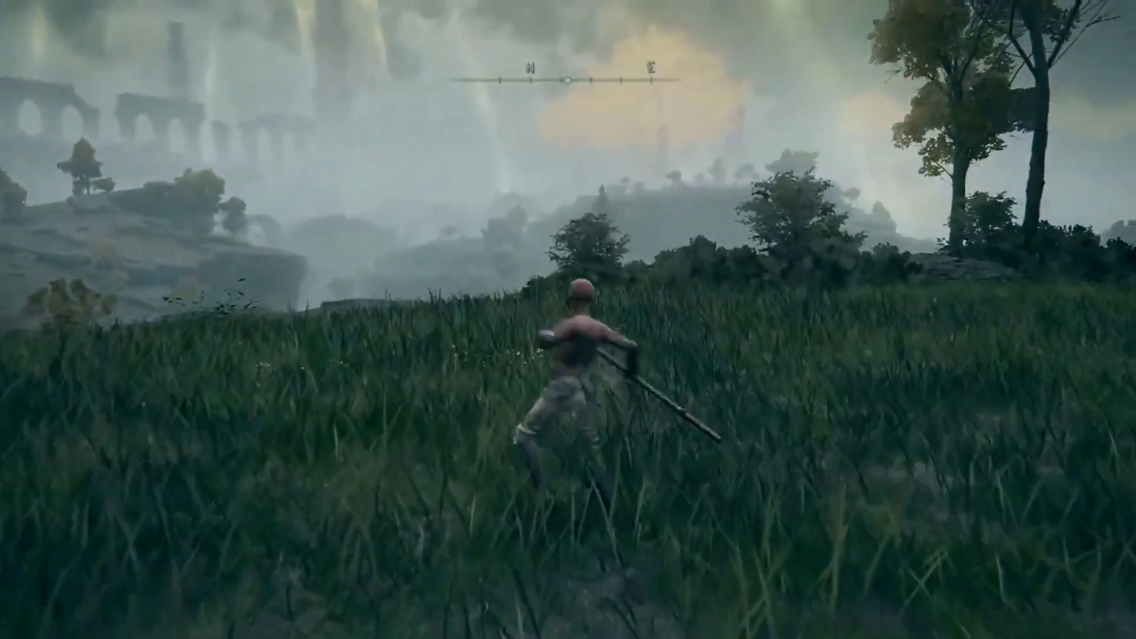
left_click(568, 320)
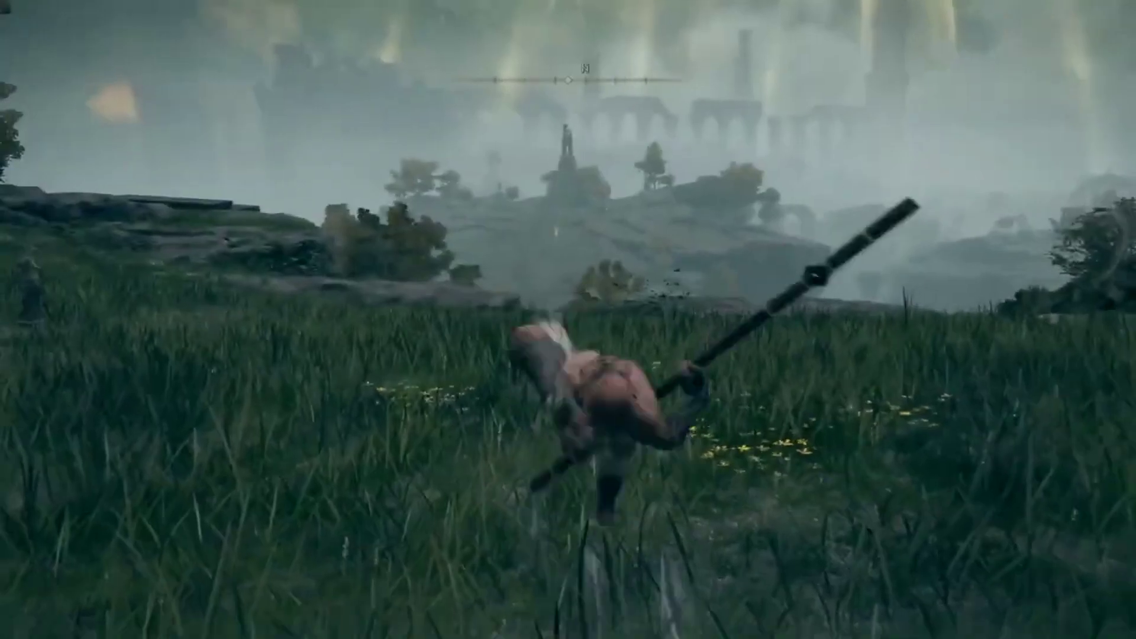
key("w")
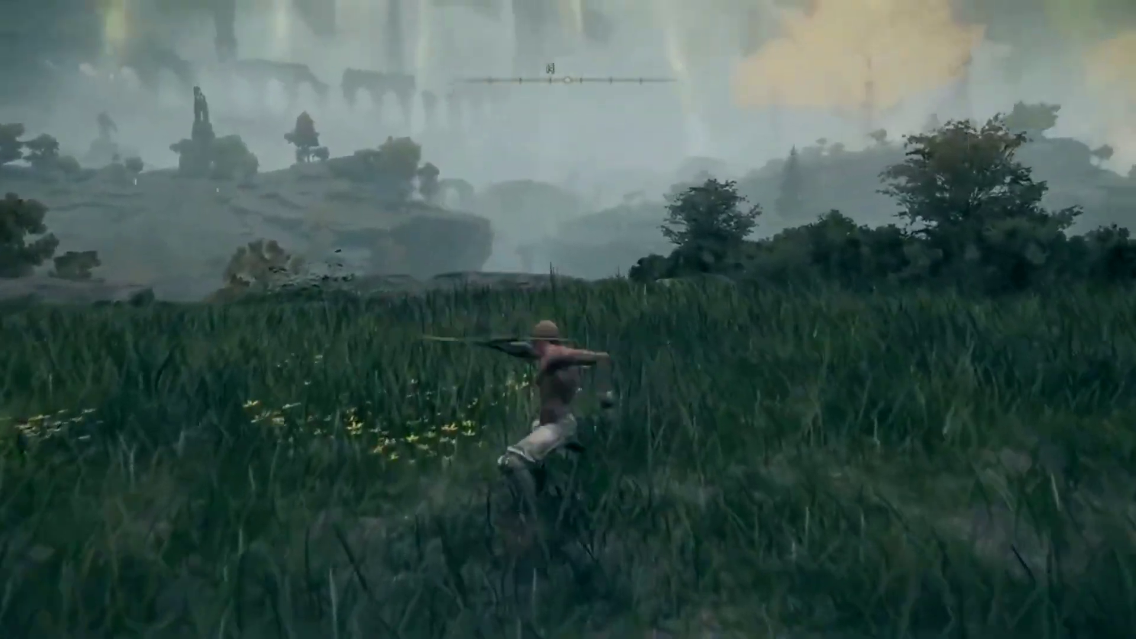